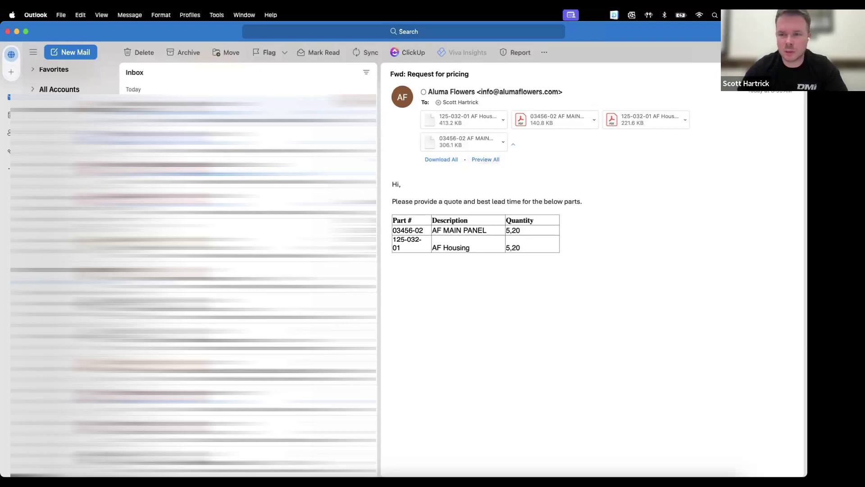
Forward the 'Request for pricing' email with its four attachments to RFQ Paperless
key(super+j)
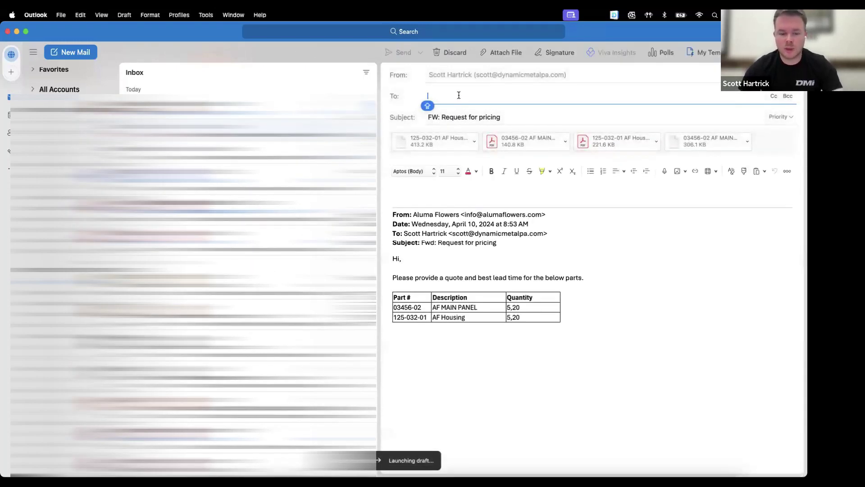
text(R)
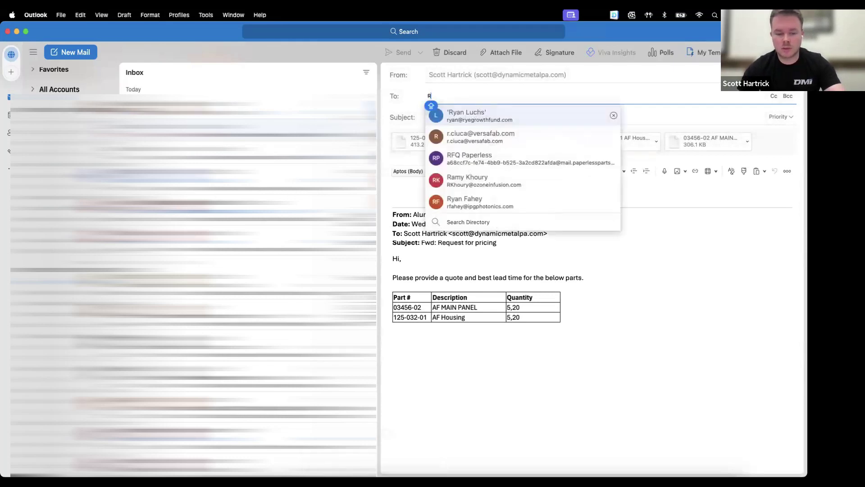
text(FQ)
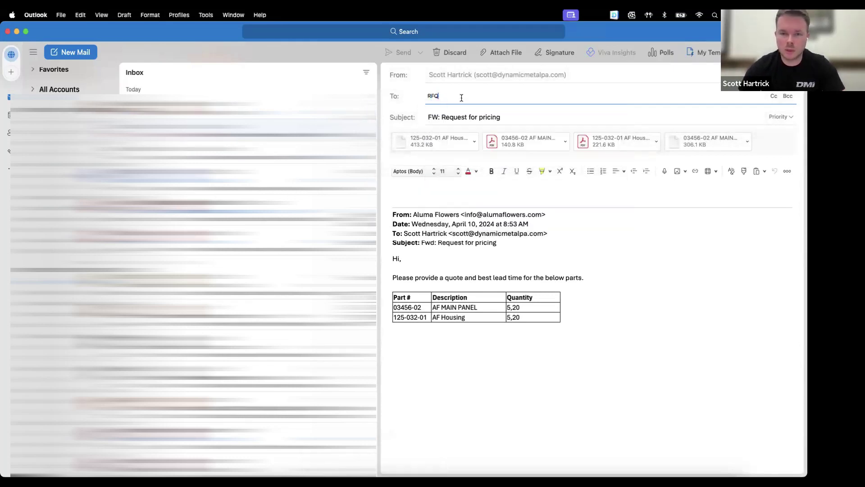
click(465, 109)
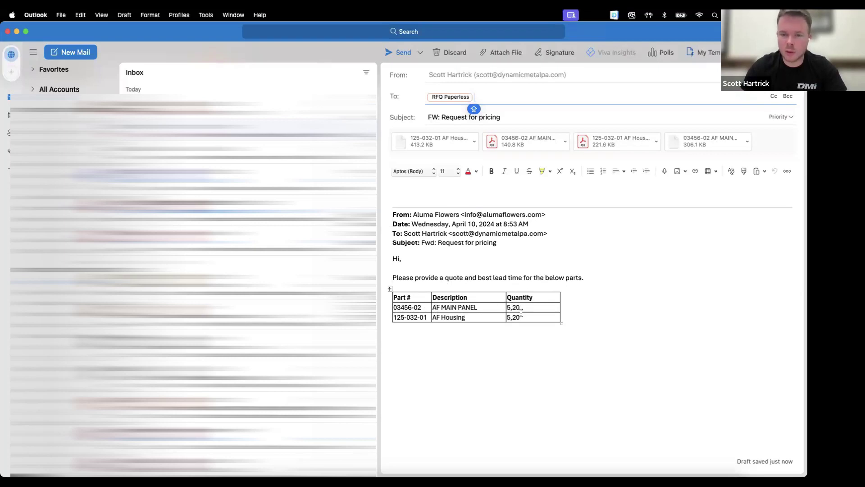
click(394, 52)
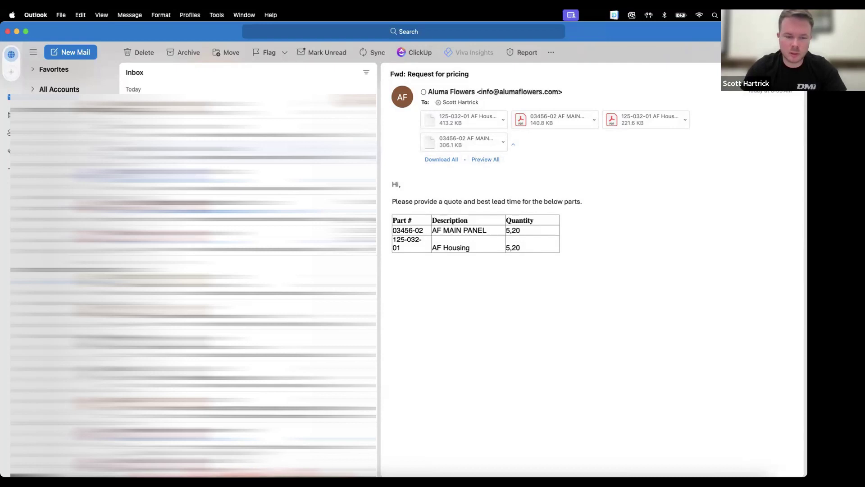
Refresh the Paperless Parts Workflows table and open quote 457 for Aluma Flowers, LLC
key(super+Tab)
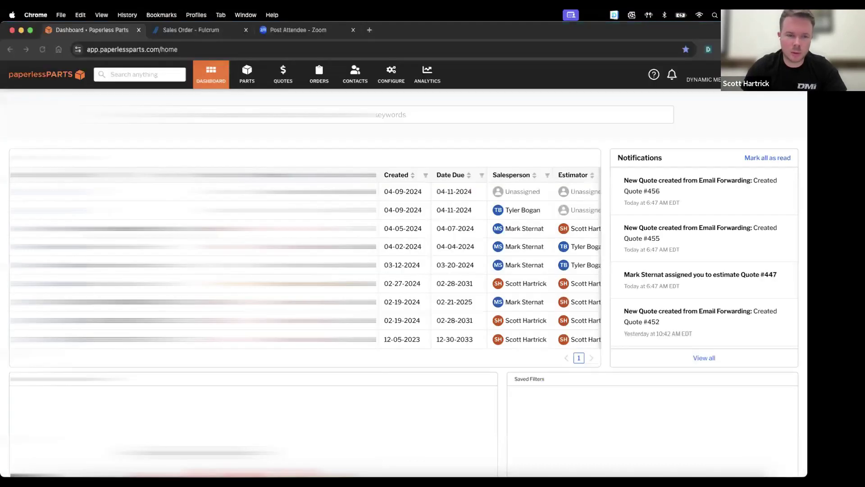
click(42, 49)
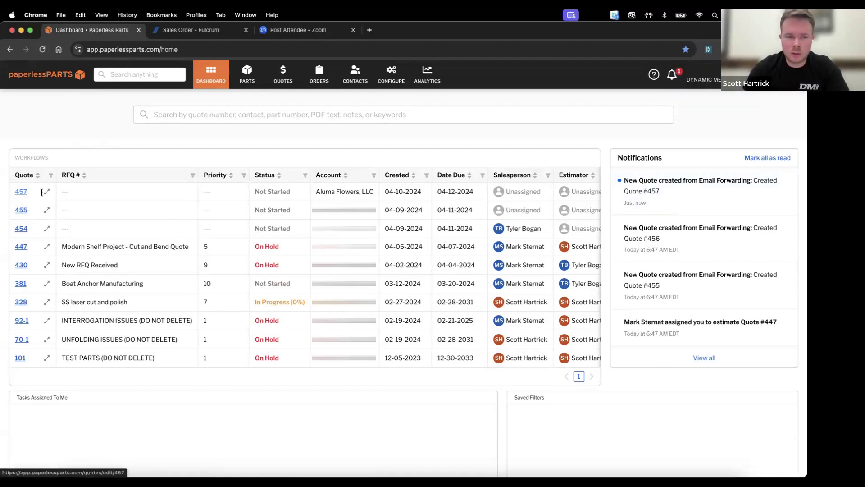
drag(316, 192, 373, 194)
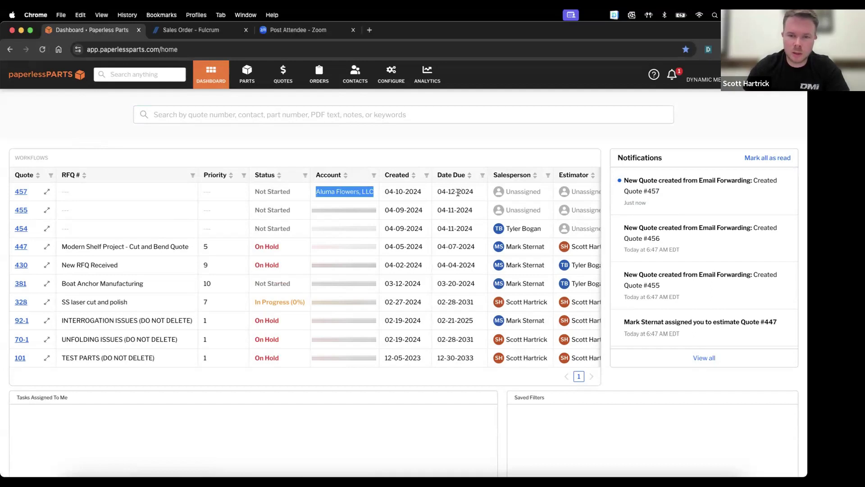
click(21, 193)
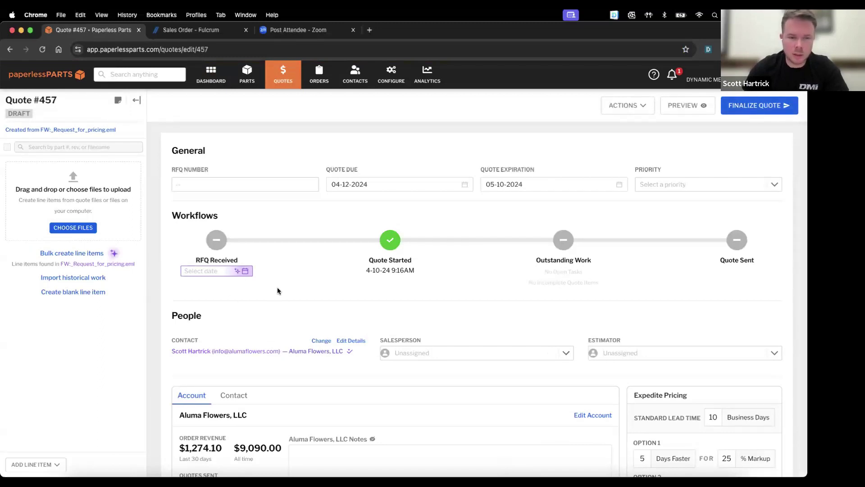
Review the Quote Files table: RFQ email plus MAIN PANEL and AF Housing PDFs and STEP models
scroll(277, 289, down, 4)
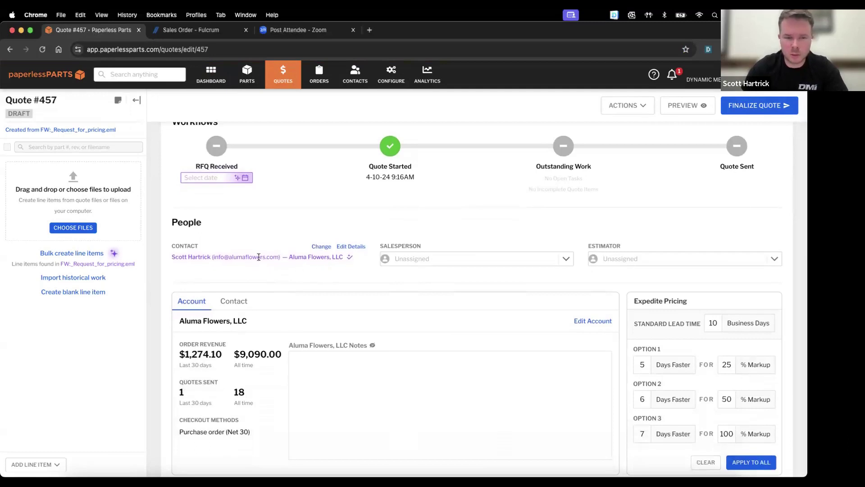
scroll(293, 264, down, 10)
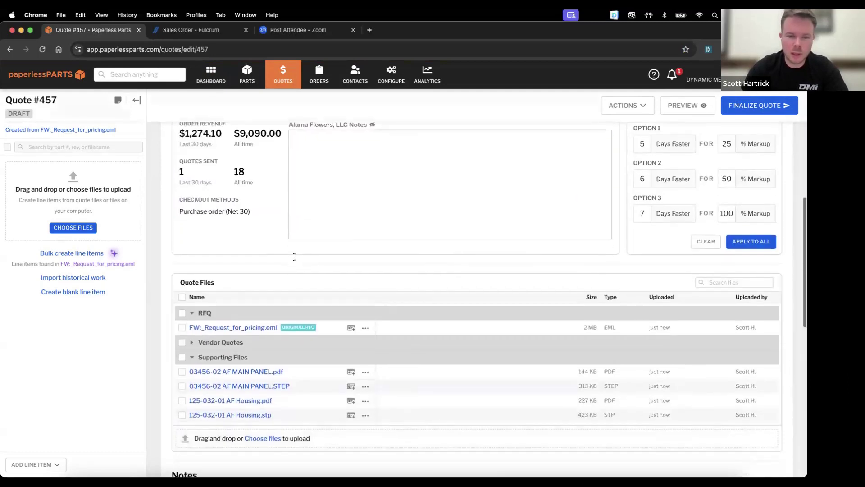
mouse_move(219, 363)
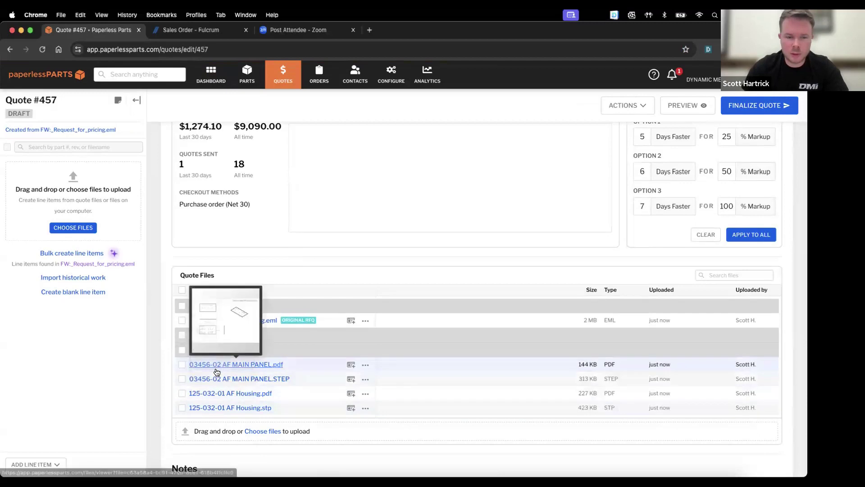
mouse_move(217, 379)
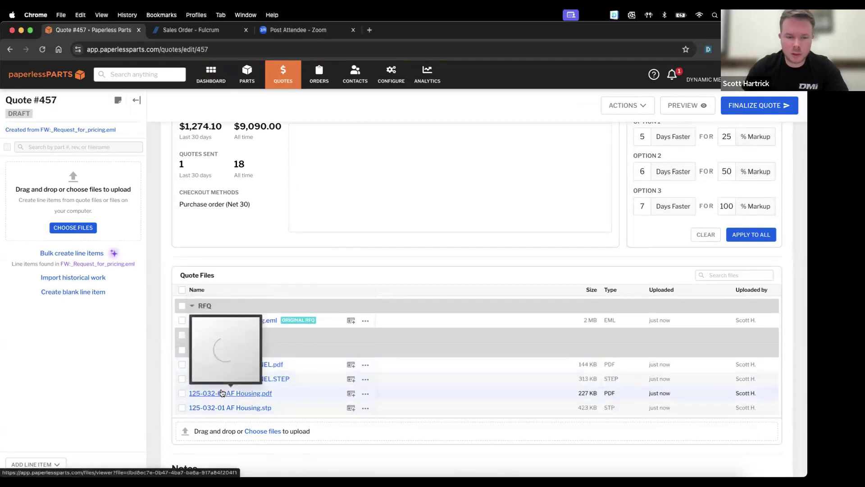
Bulk-create line items 03456-02 and 125-032-01 at quantities 5 and 20, attaching their matching files
click(89, 253)
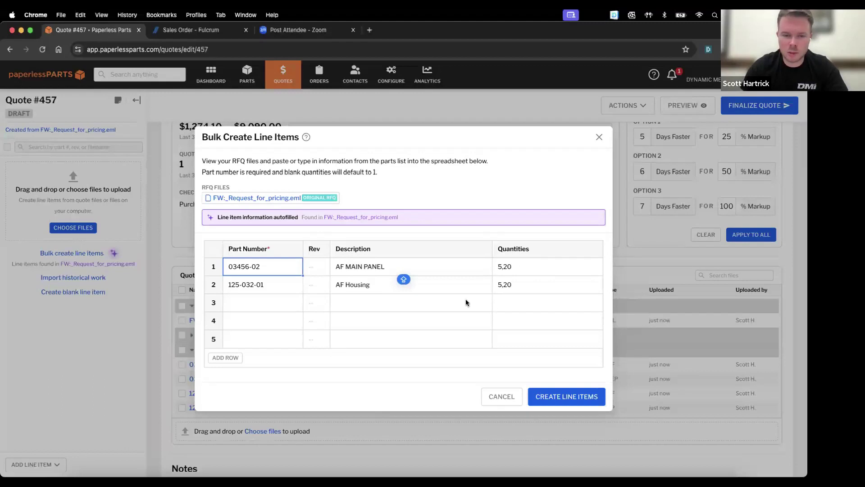
click(553, 399)
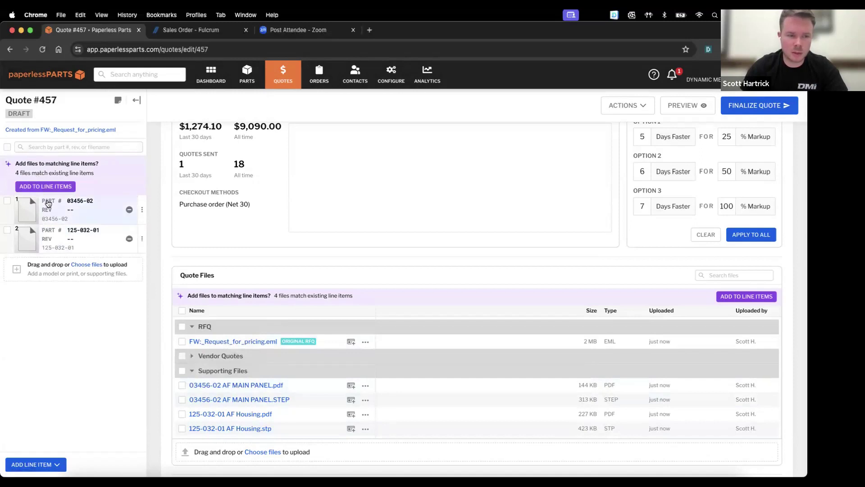
click(47, 186)
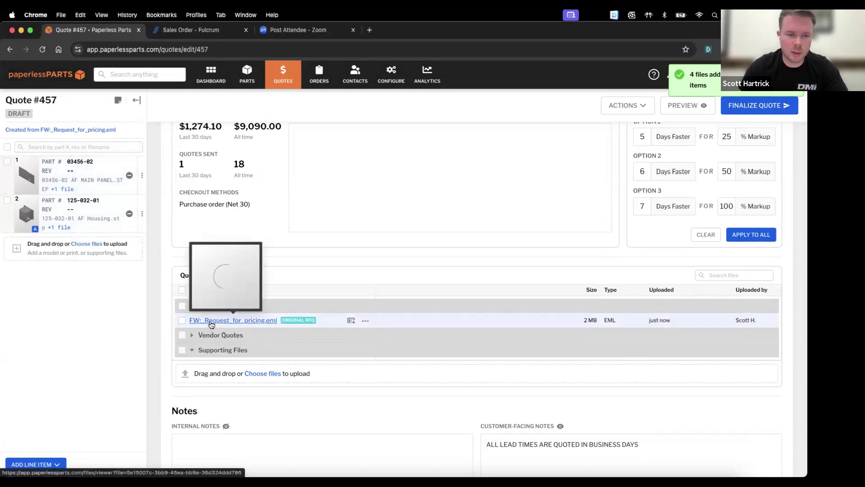
View FW:_Request_for_pricing.eml to confirm both parts at 5,20, then return to Quote #457
click(211, 321)
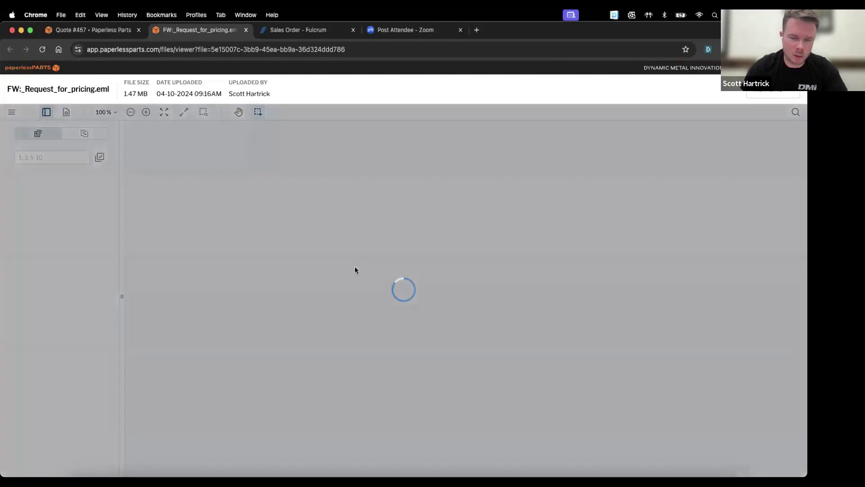
scroll(359, 267, down, 15)
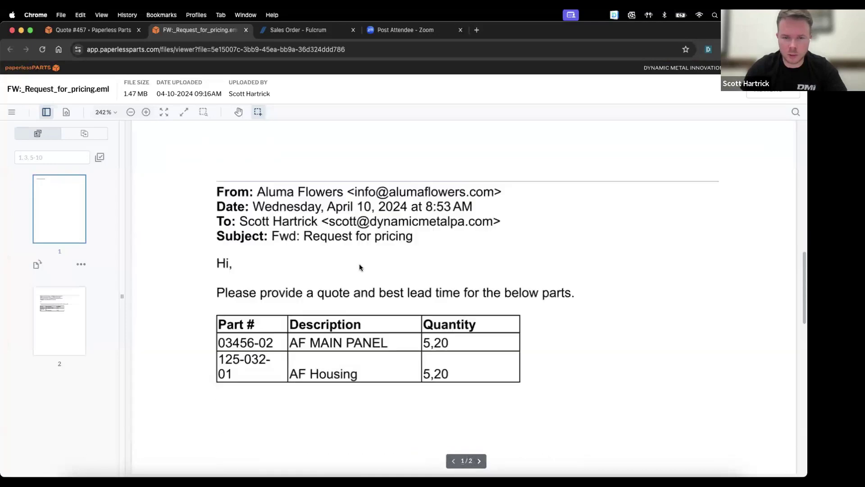
scroll(359, 267, up, 5)
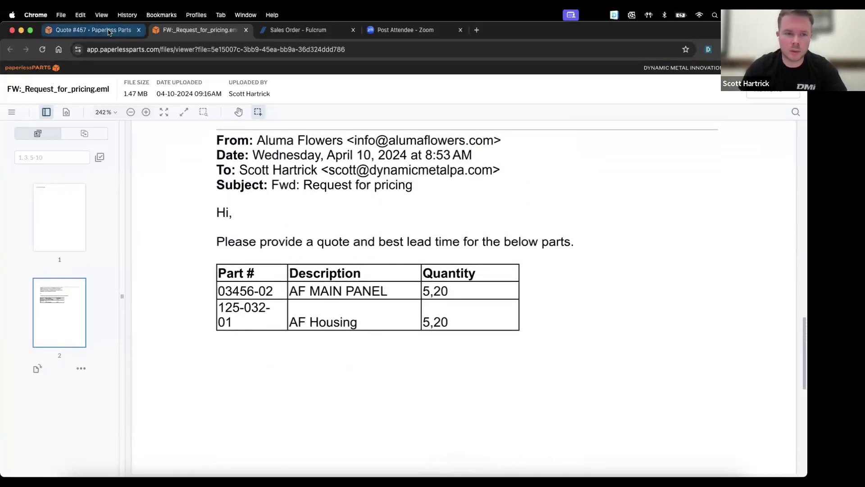
click(109, 31)
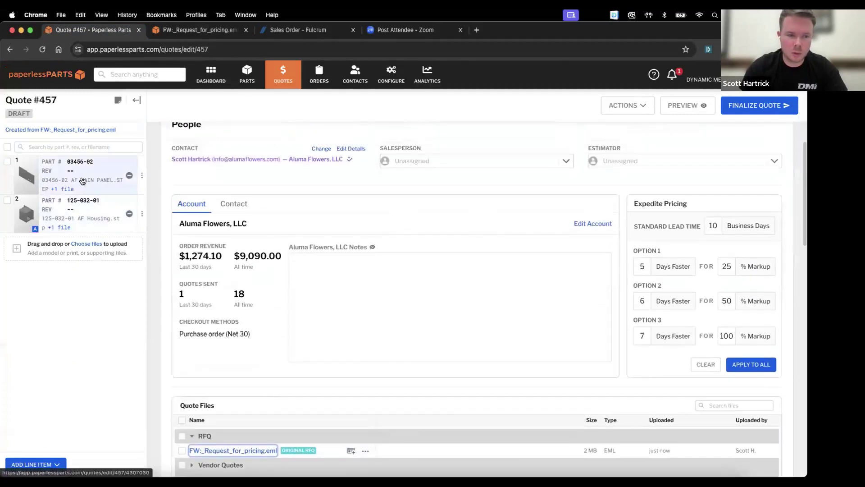
Open part 03456-02 AF MAIN PANEL and scroll down to its empty Process section
click(82, 181)
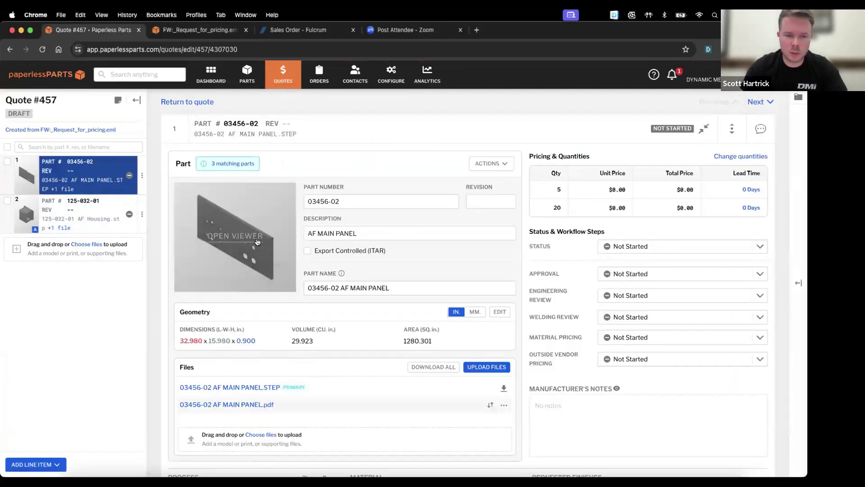
scroll(301, 257, down, 2)
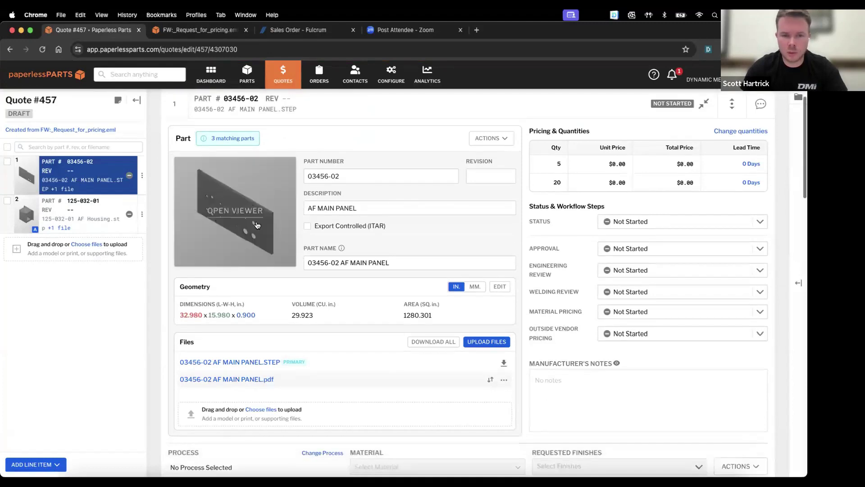
scroll(285, 208, down, 3)
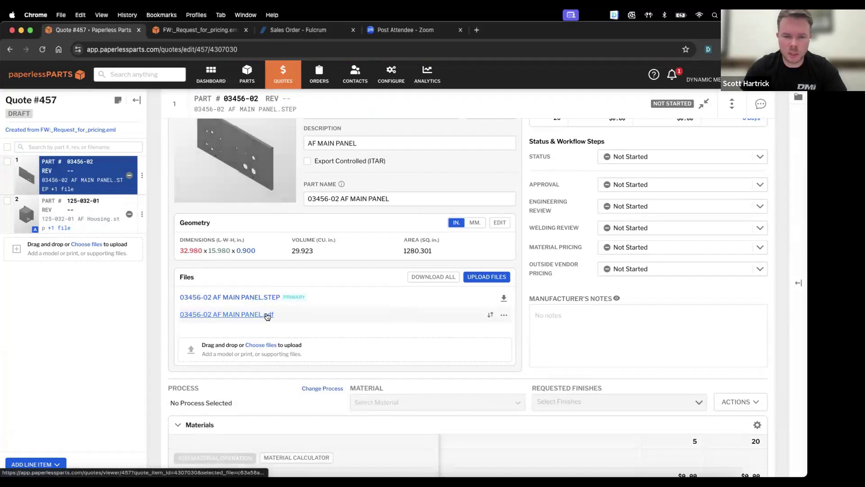
scroll(303, 309, down, 6)
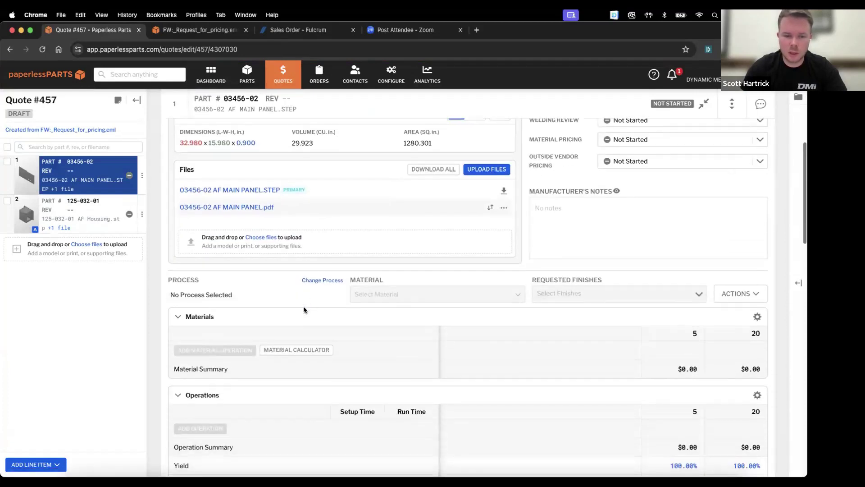
Set part 03456-02 to the Laser | Deburr | Bend process with Metal / Steel / HRPO material
click(317, 278)
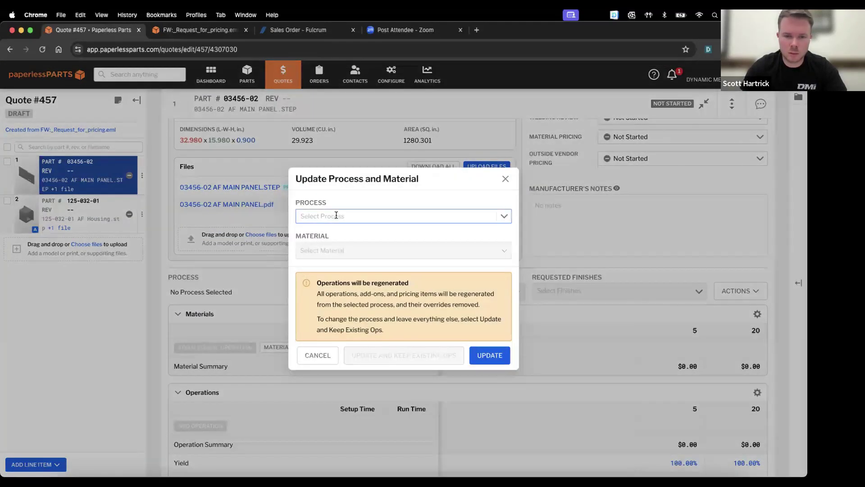
click(338, 216)
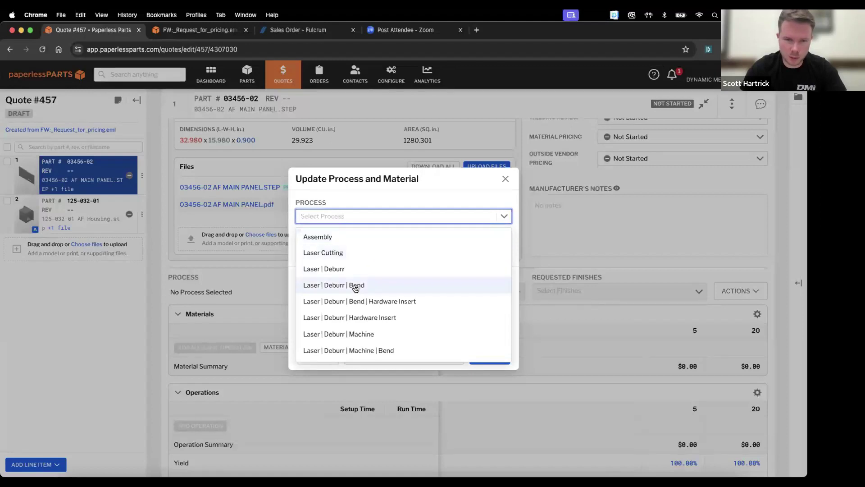
click(354, 285)
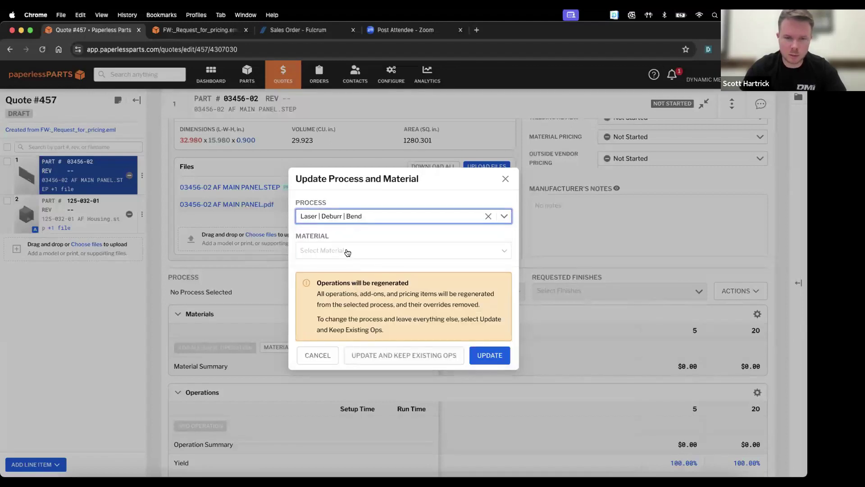
click(347, 252)
text(HRP)
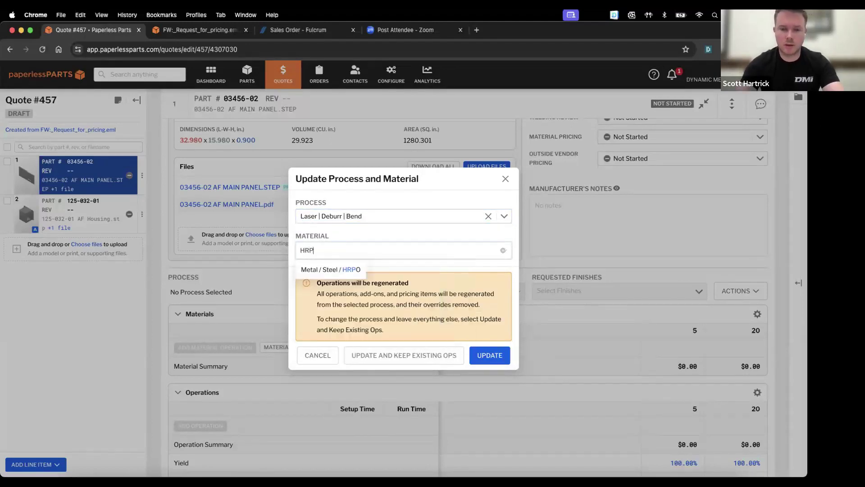
text(O)
click(345, 268)
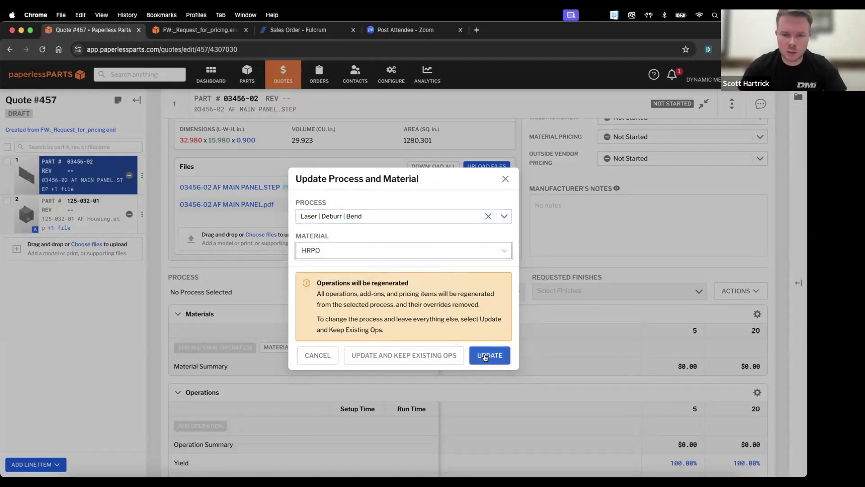
click(479, 356)
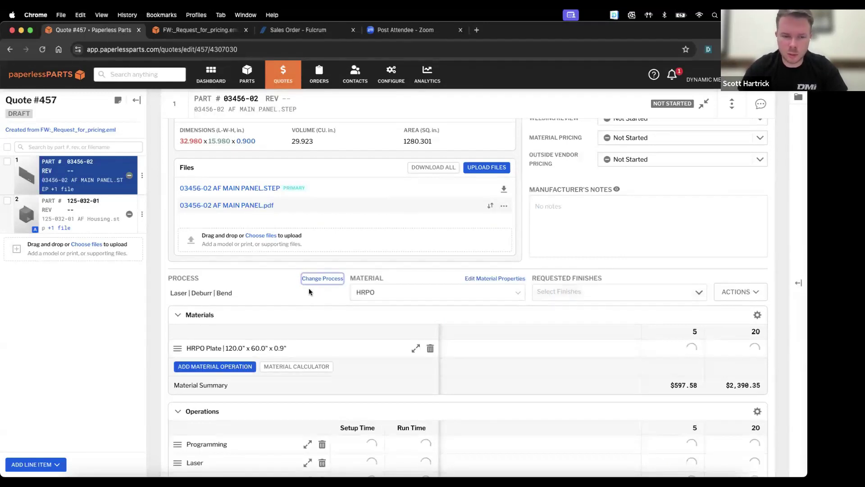
scroll(309, 291, down, 3)
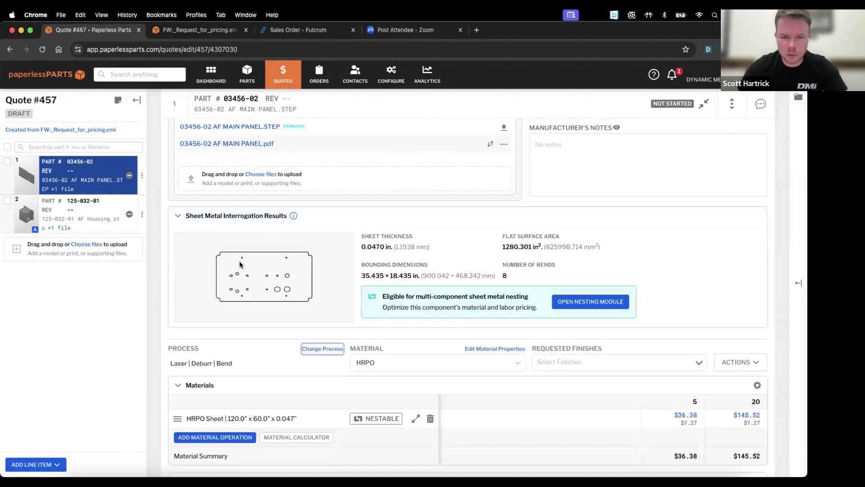
scroll(301, 307, down, 2)
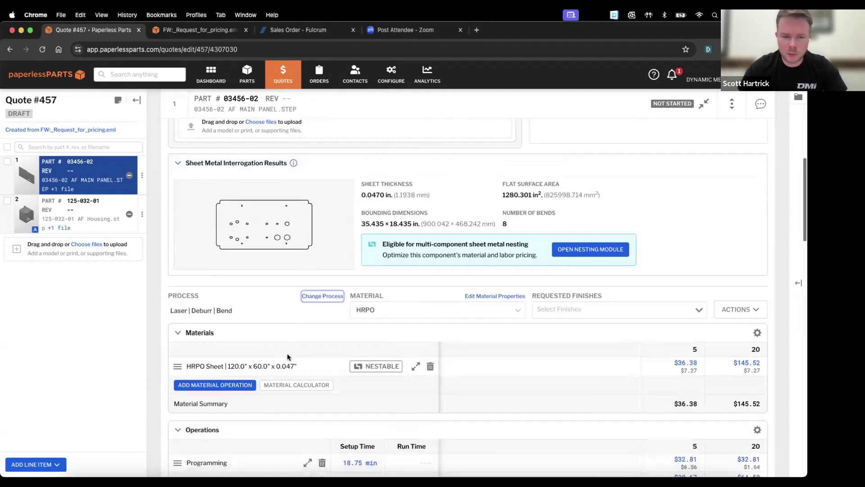
drag(295, 366, 282, 367)
scroll(282, 366, down, 3)
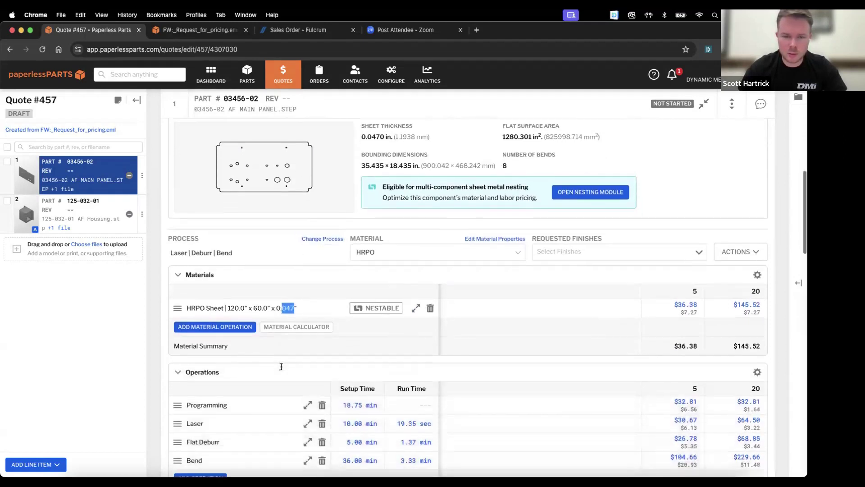
scroll(366, 259, down, 3)
scroll(364, 261, down, 1)
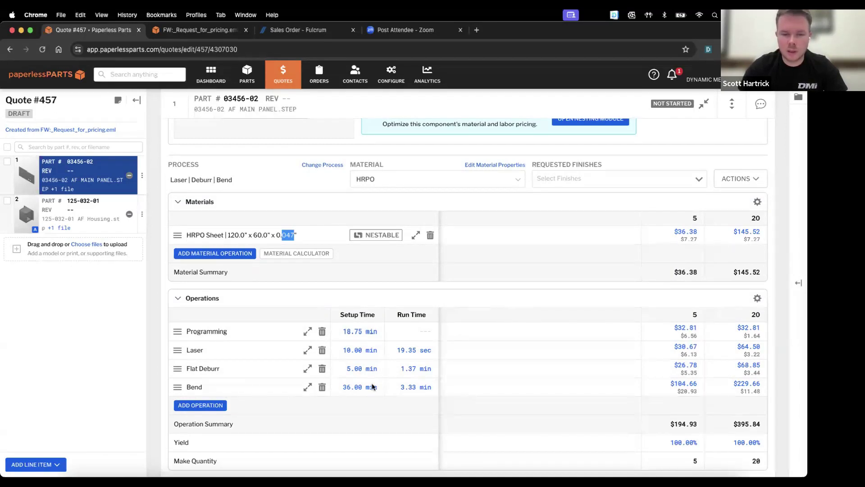
Add a Powder Coat finish to the main panel with the note 'POWDER COAT RAL 7012'
click(699, 179)
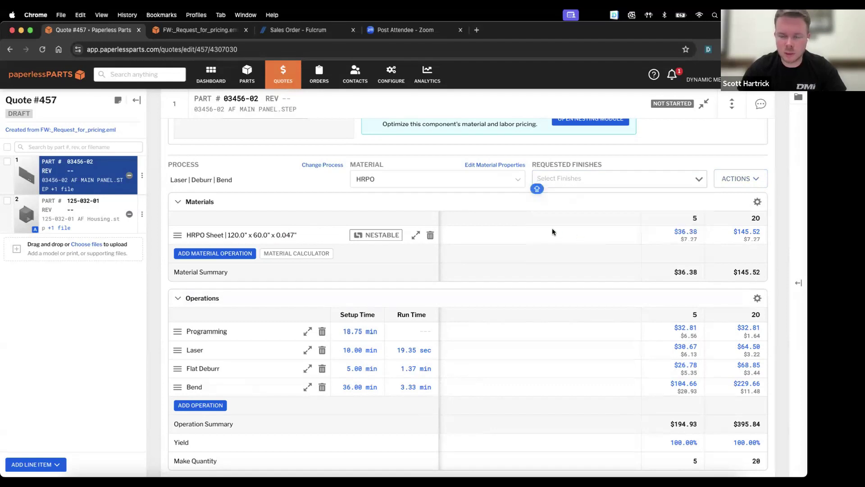
click(564, 200)
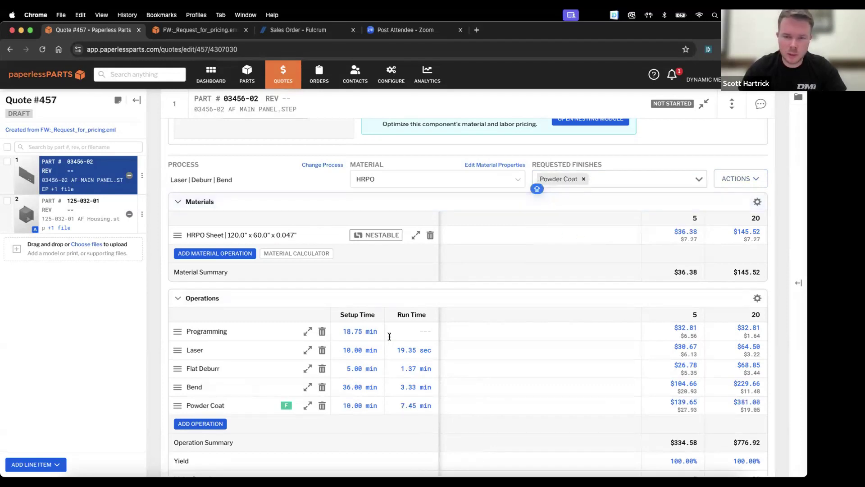
click(308, 406)
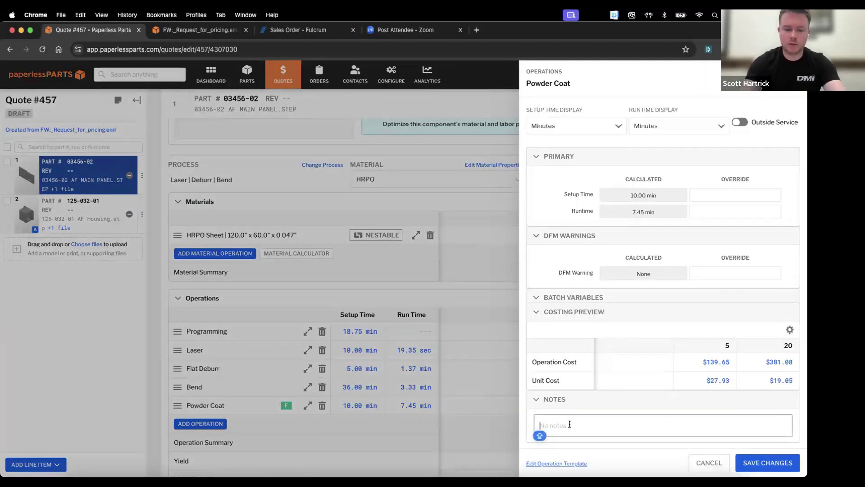
text(POWDER COAT RAL 7012)
click(768, 463)
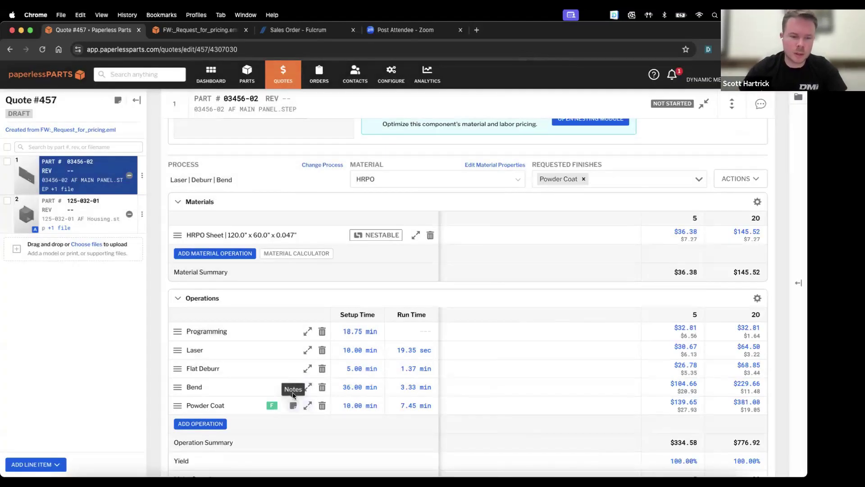
Scroll back to the top and open line item 2, 125-032-01 AF Housing
scroll(280, 365, down, 1)
scroll(280, 366, up, 7)
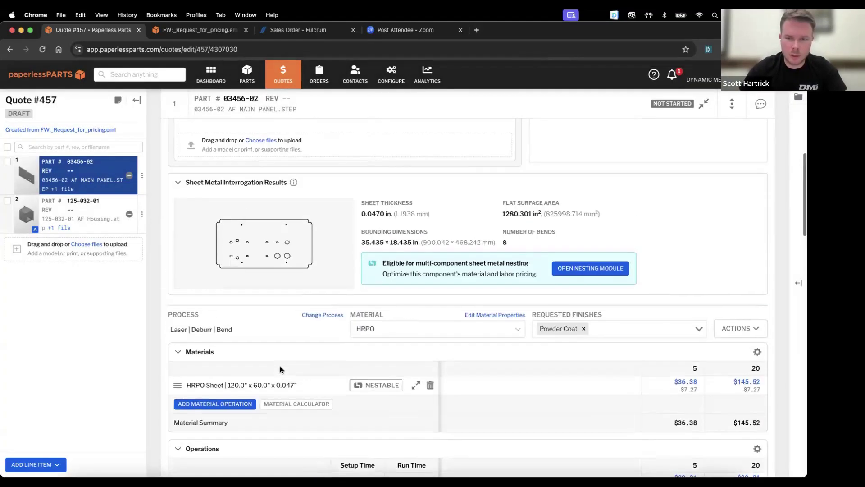
scroll(282, 371, up, 5)
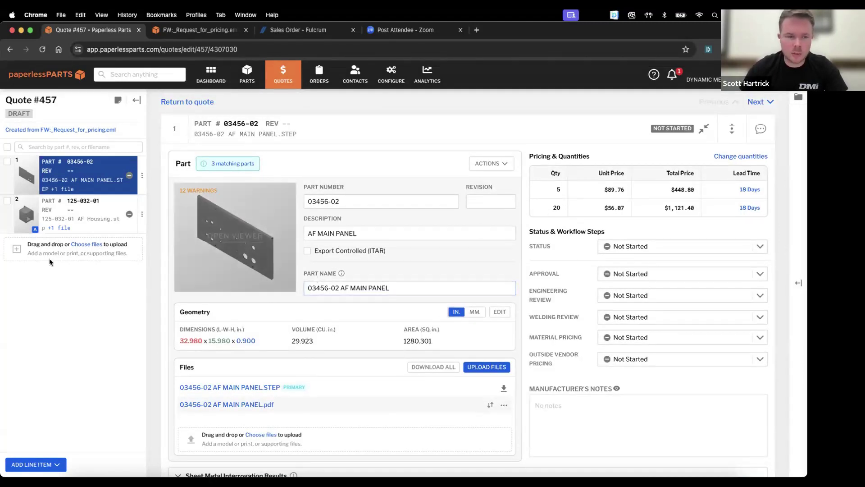
click(57, 214)
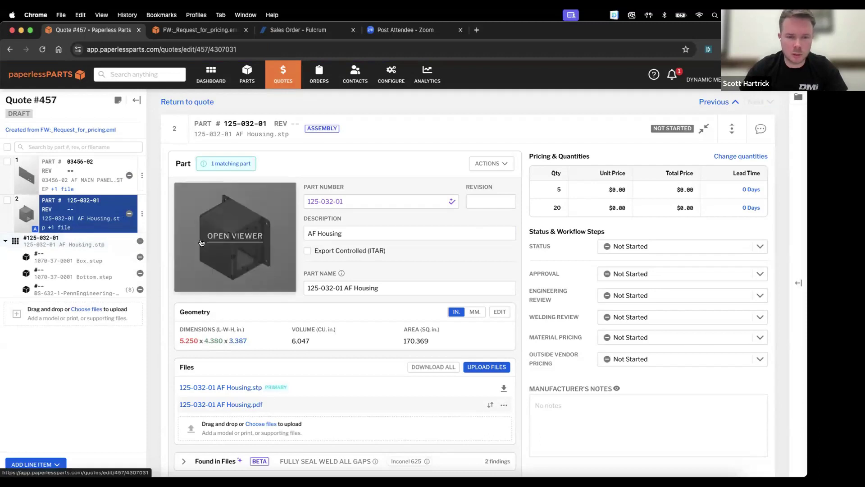
Change the AF Housing assembly to the Weldment process in Stainless Steel 304-#4
scroll(201, 243, down, 1)
scroll(202, 243, down, 5)
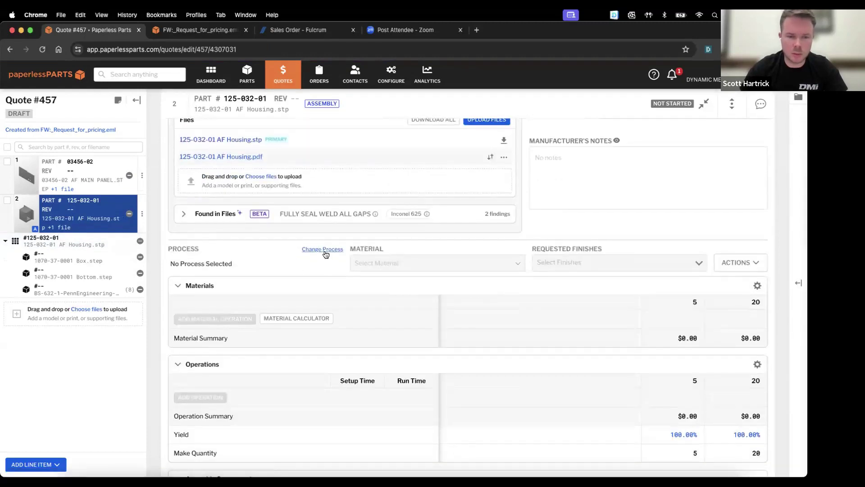
click(325, 254)
click(347, 215)
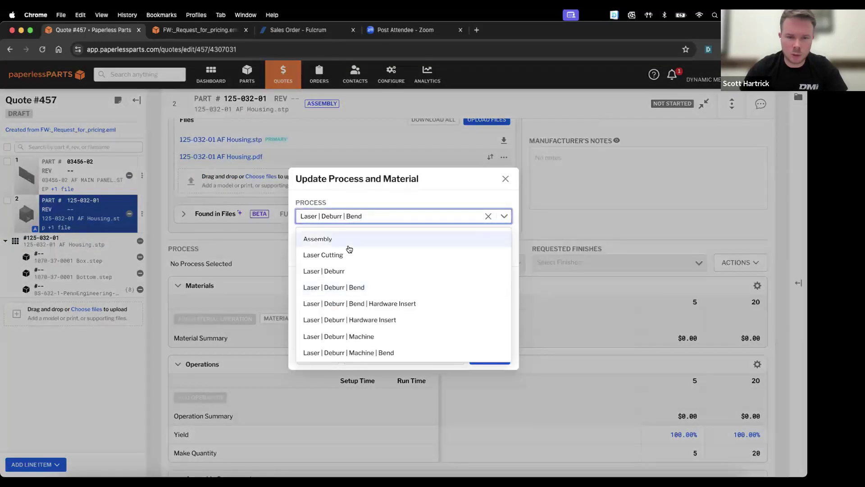
scroll(347, 263, down, 5)
click(327, 350)
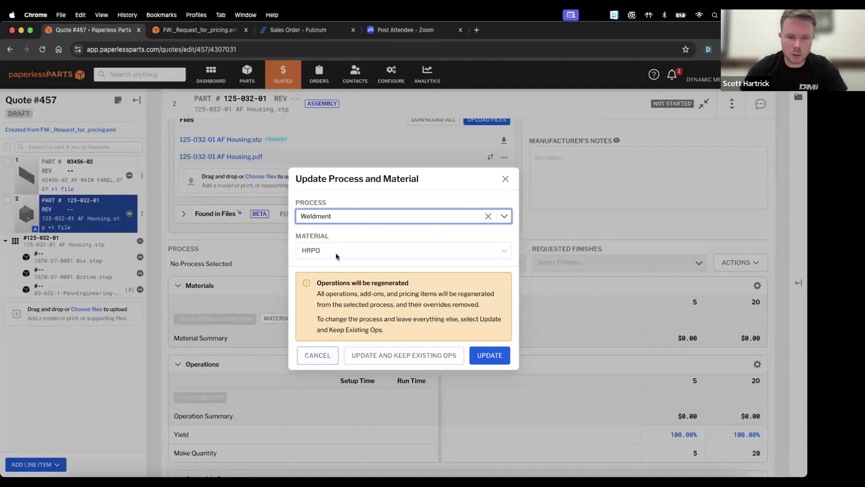
click(339, 252)
text(304)
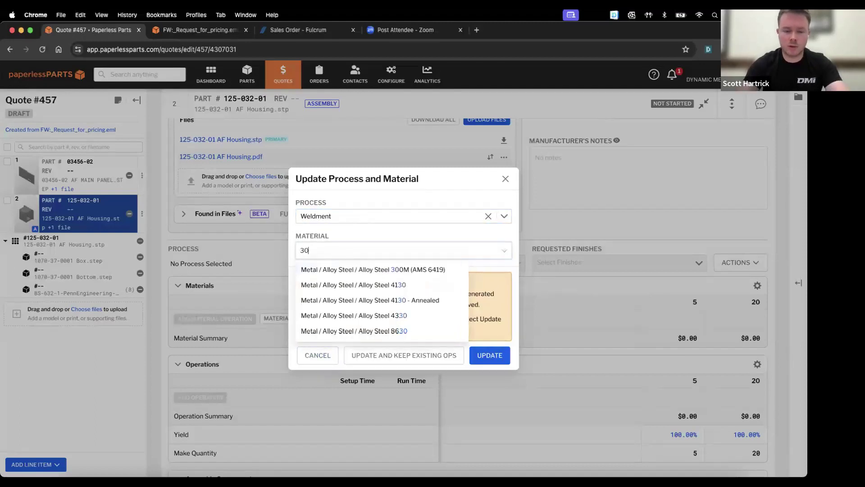
click(370, 333)
click(452, 349)
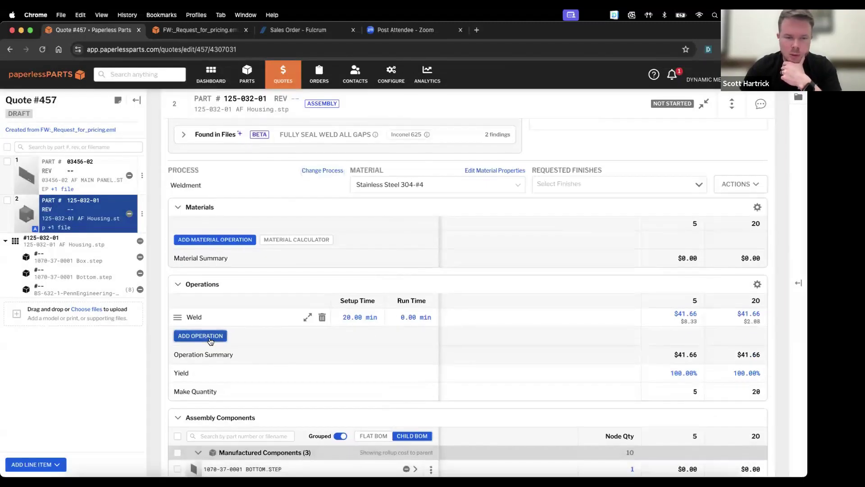
Add a Grind operation to the housing with run times Weld 10 min and Grind 20 min
click(211, 335)
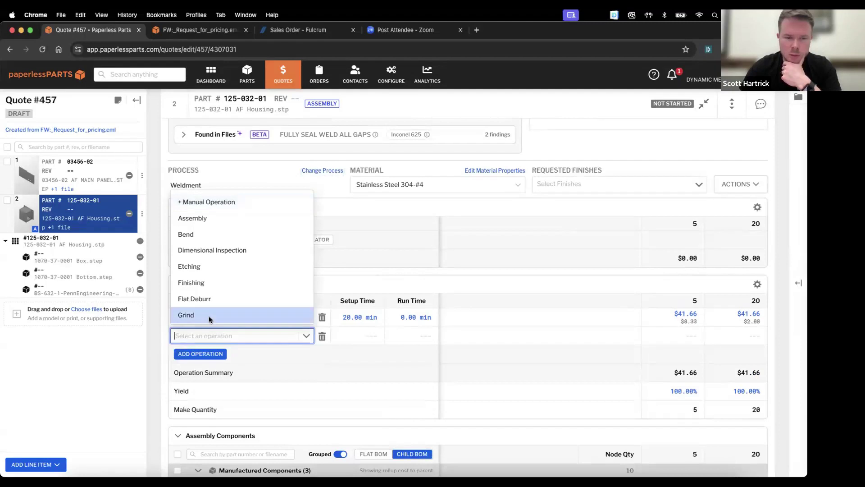
click(239, 318)
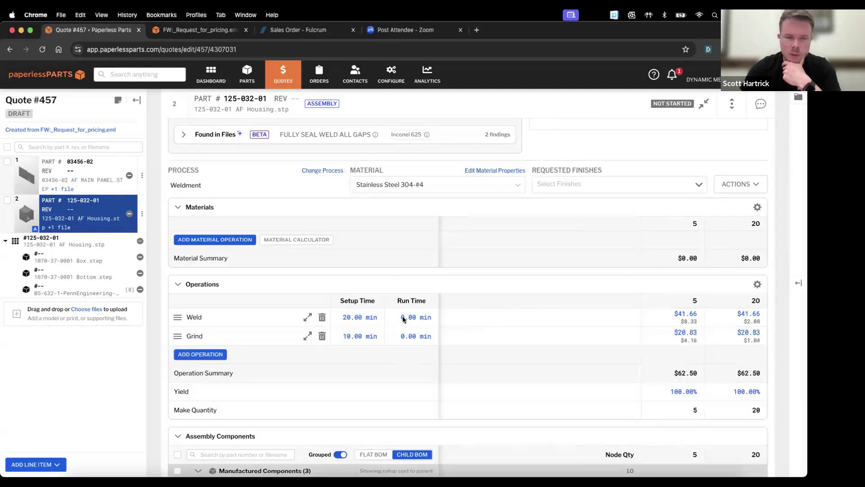
click(403, 318)
text(10)
key(Tab)
text(20)
key(Return)
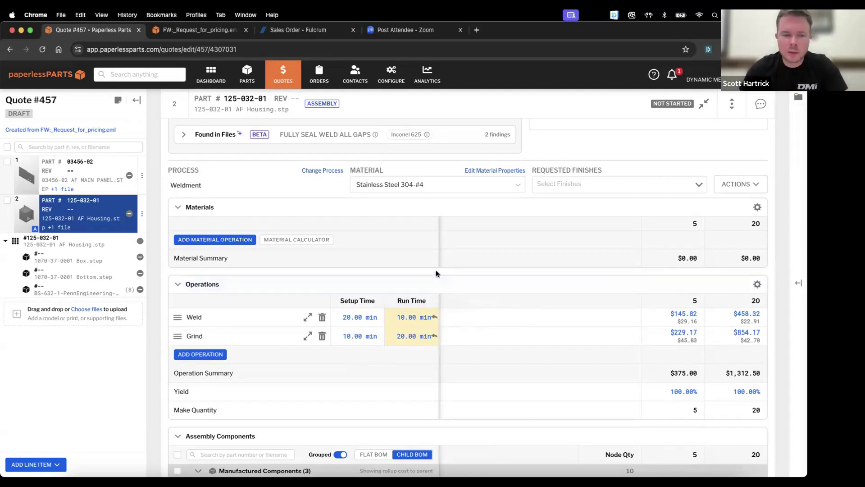
scroll(436, 270, down, 3)
scroll(436, 273, down, 2)
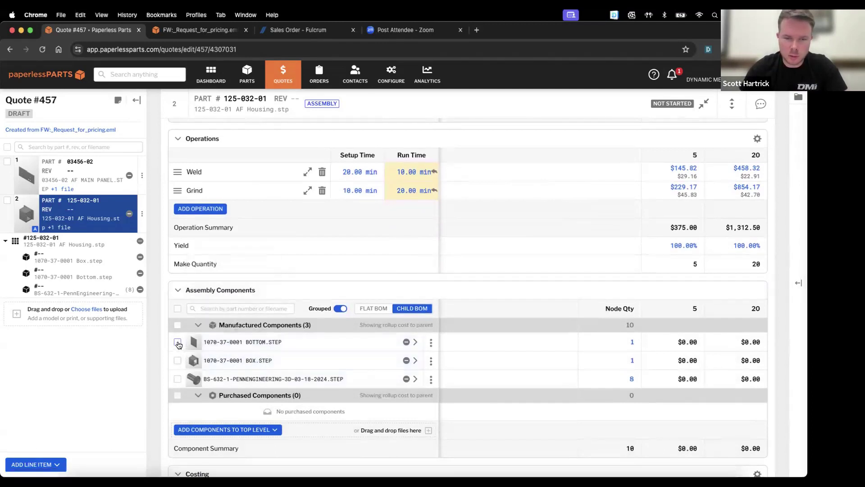
Set BOTTOM.STEP to Laser | Deburr in Stainless Steel 304-#4
click(177, 343)
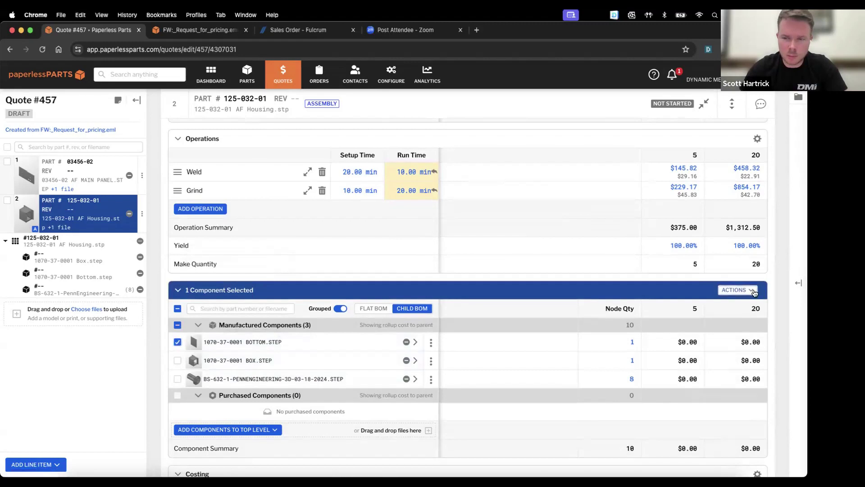
click(757, 290)
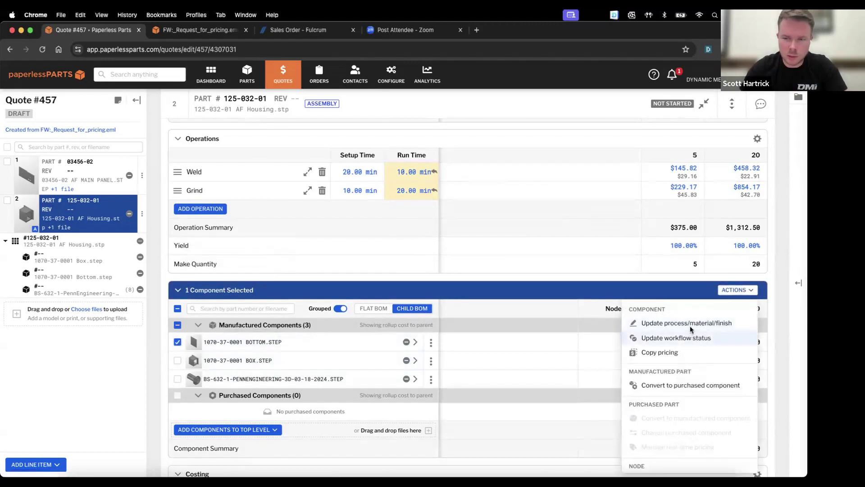
click(689, 323)
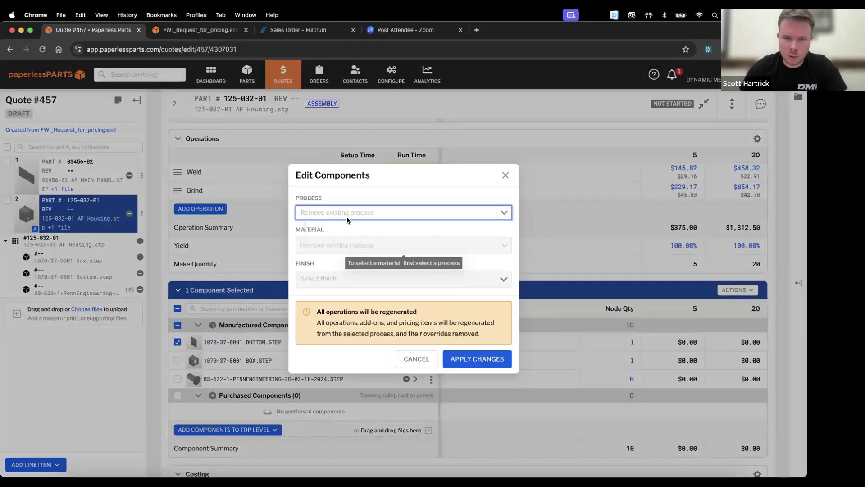
click(347, 213)
click(346, 266)
click(343, 249)
text(304)
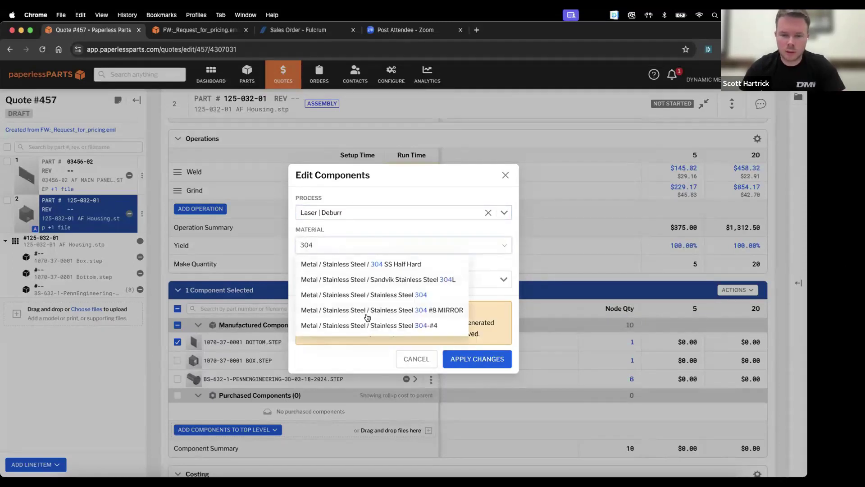
click(367, 325)
click(467, 359)
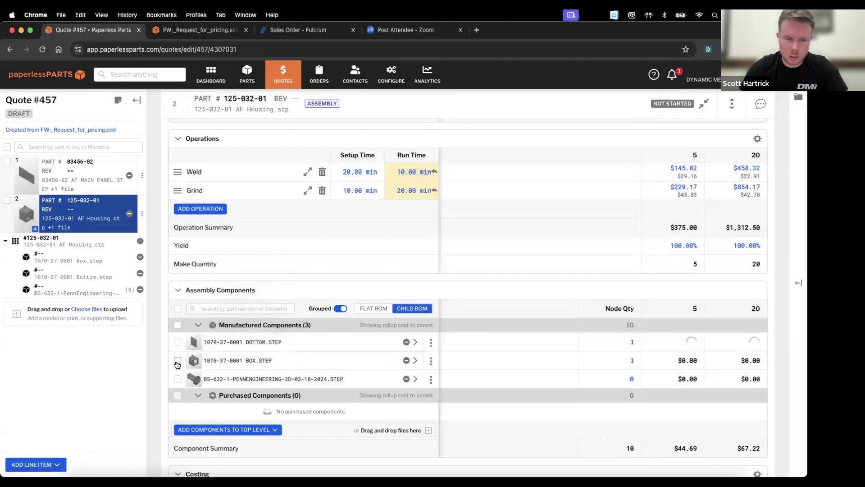
Set BOX.STEP to Laser | Deburr | Bend | Hardware Insert in Stainless Steel 304-#4
click(177, 360)
click(743, 292)
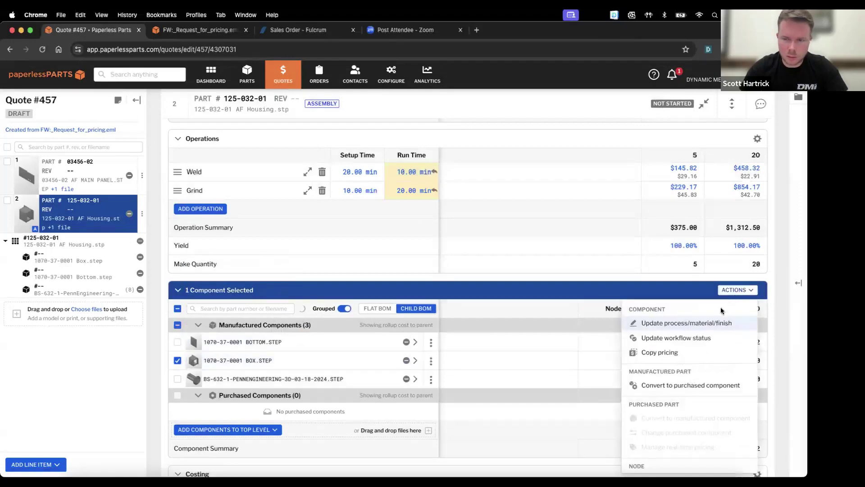
click(693, 323)
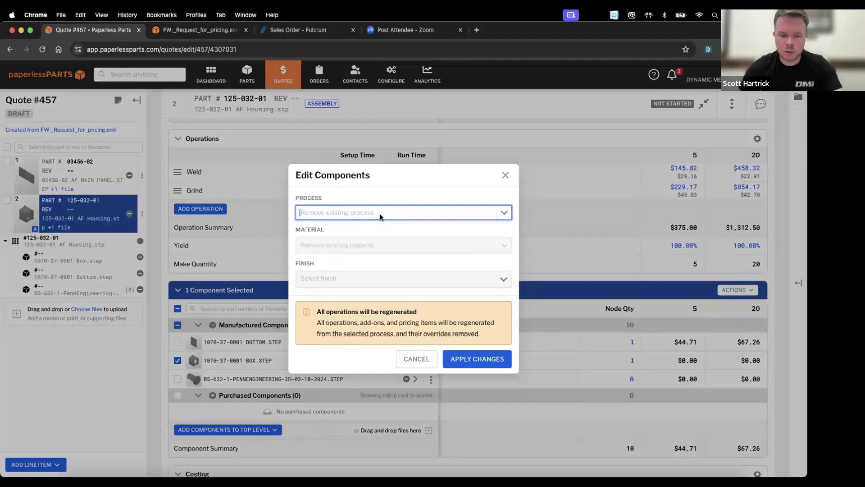
click(380, 214)
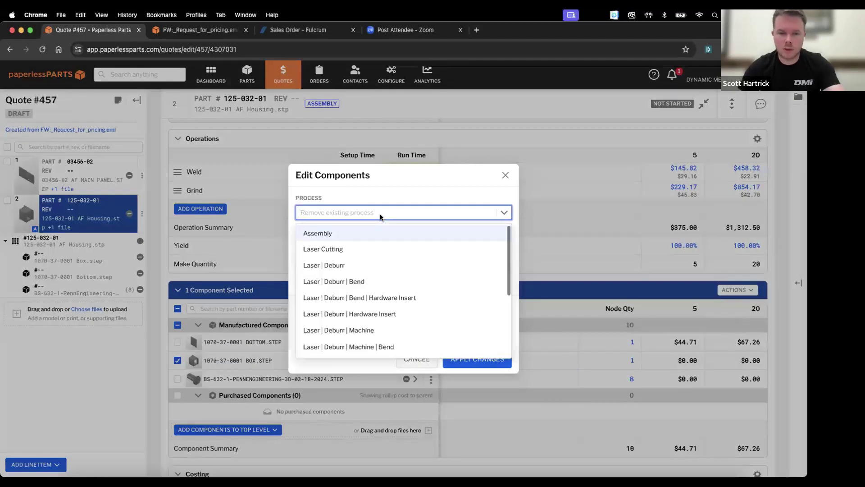
click(370, 299)
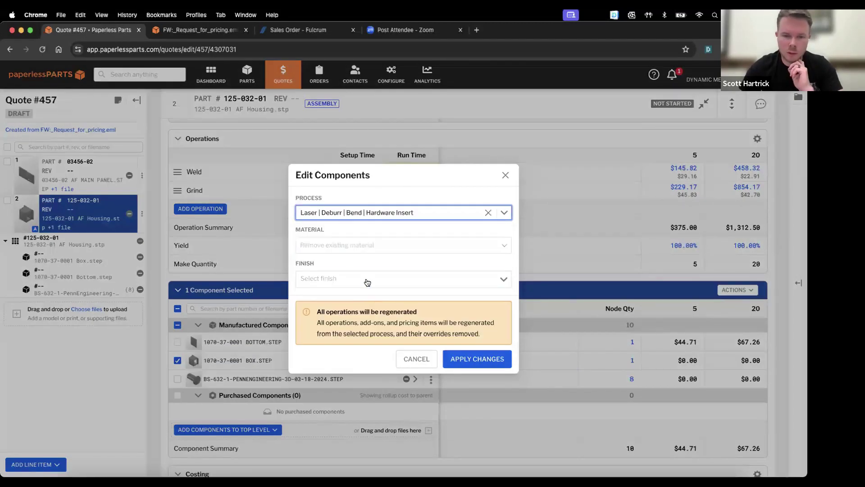
click(346, 250)
text(304)
click(356, 321)
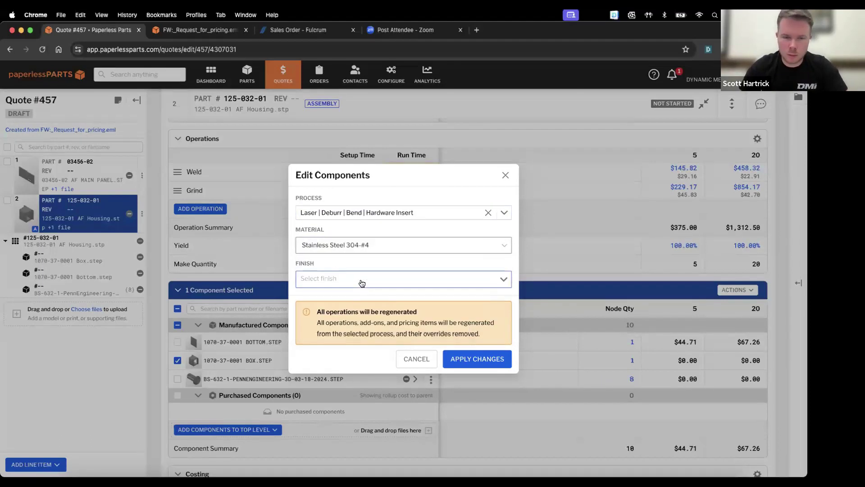
click(464, 359)
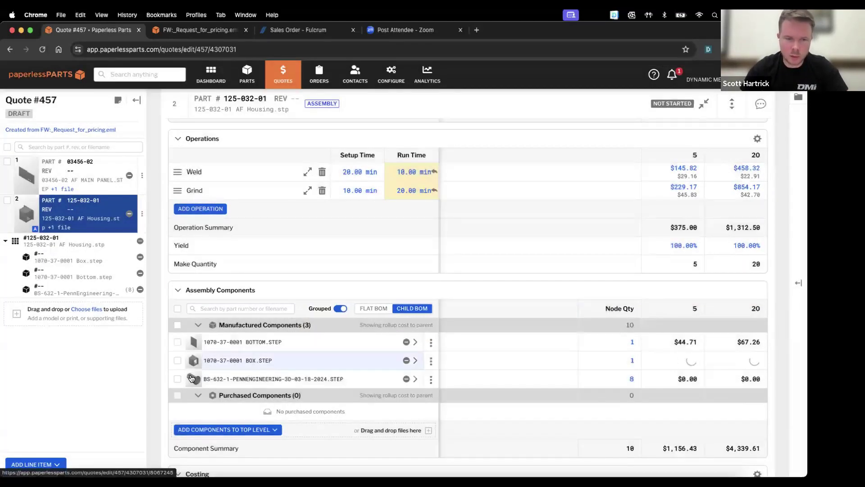
mouse_move(195, 380)
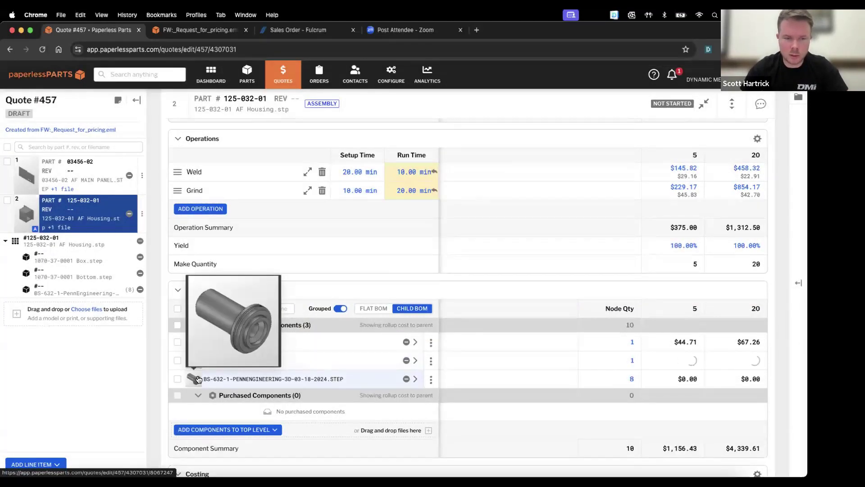
Convert the PennEngineering fastener into purchased component BS-632-1 from DB Roberts, qty 8
click(431, 379)
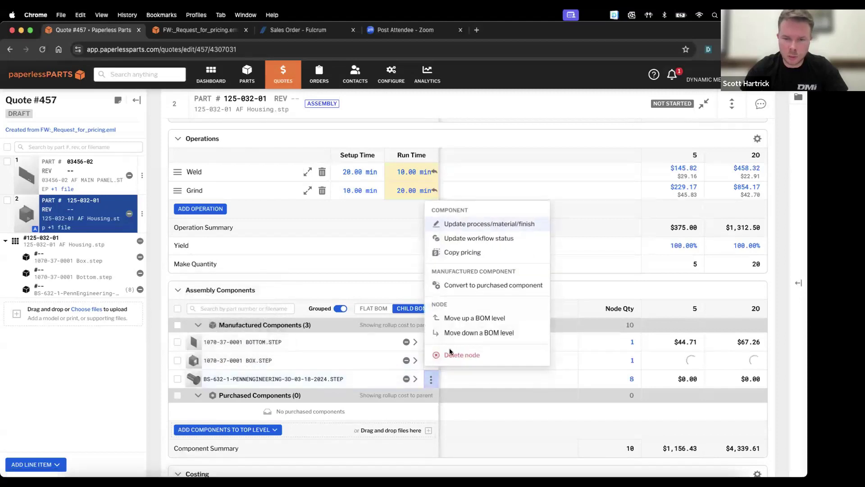
click(480, 286)
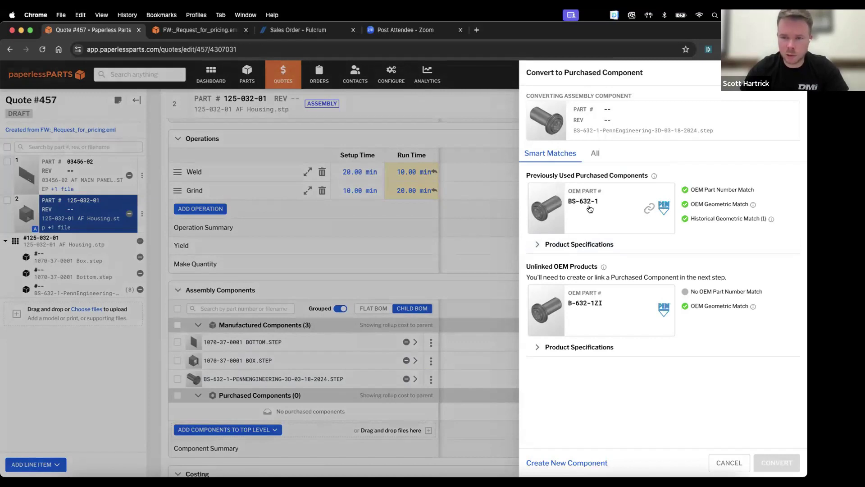
click(589, 209)
click(766, 461)
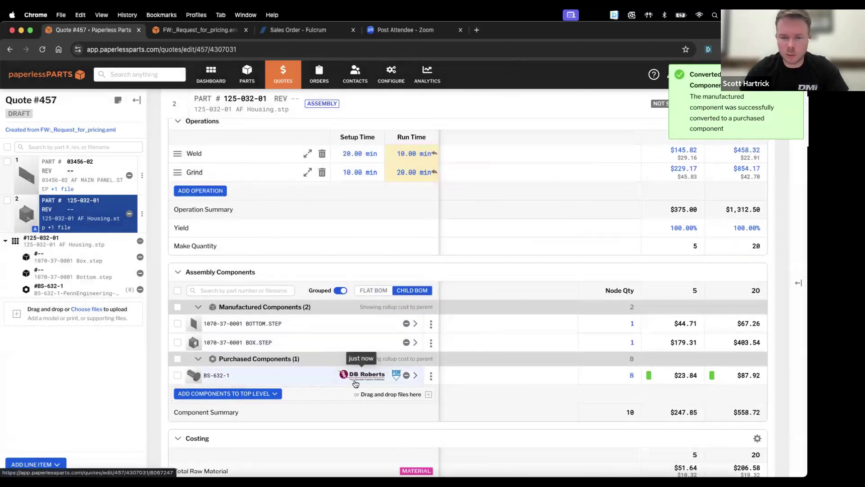
On Box.step, override PEM Hardware Installation to 1 unique insert and hardware count 8, and save
click(83, 262)
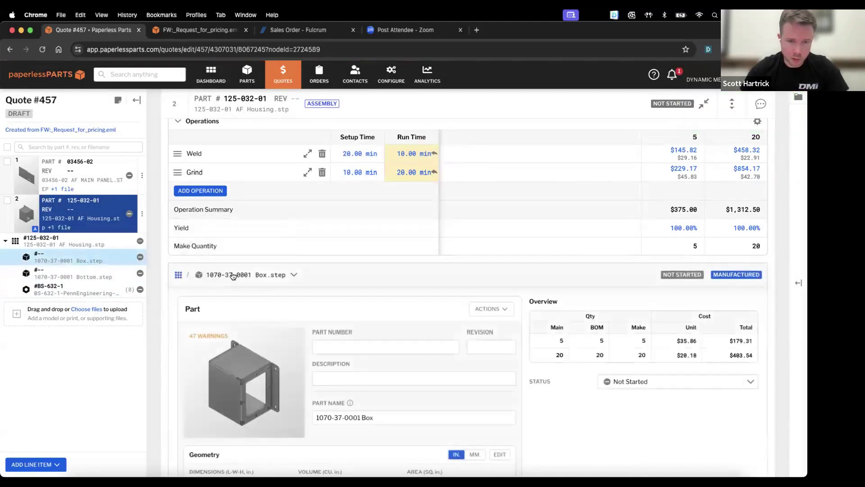
scroll(233, 276, down, 5)
scroll(233, 276, down, 5)
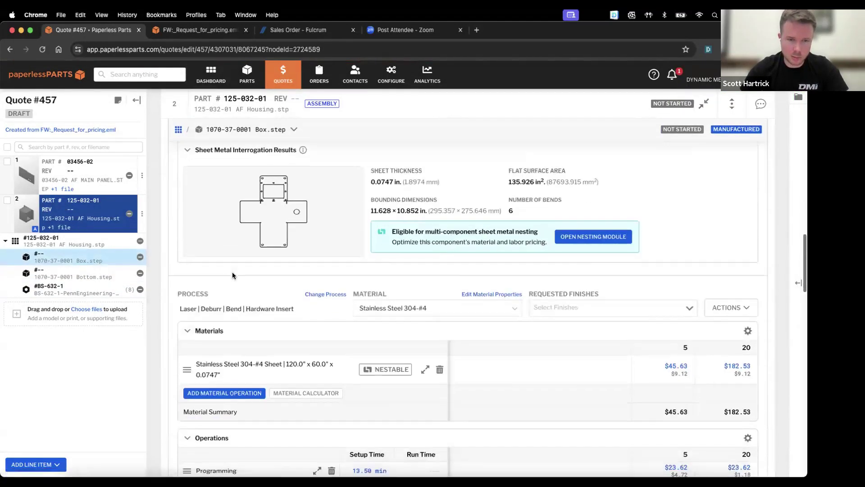
scroll(232, 272, down, 3)
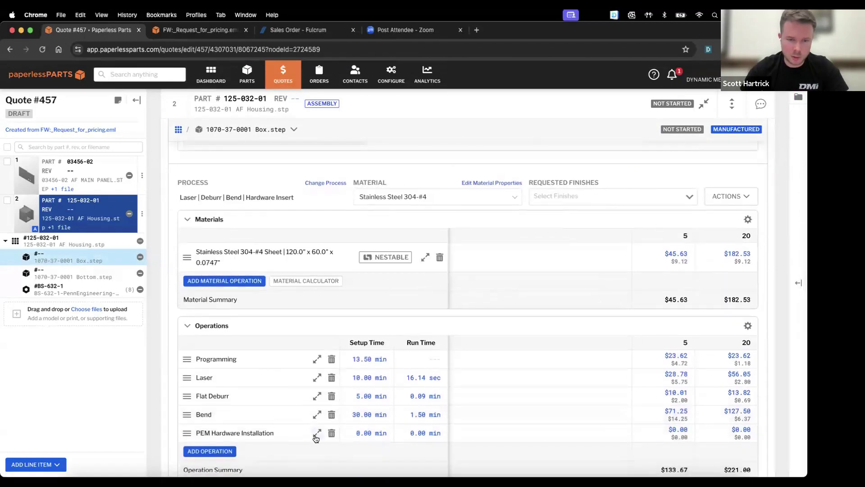
click(317, 433)
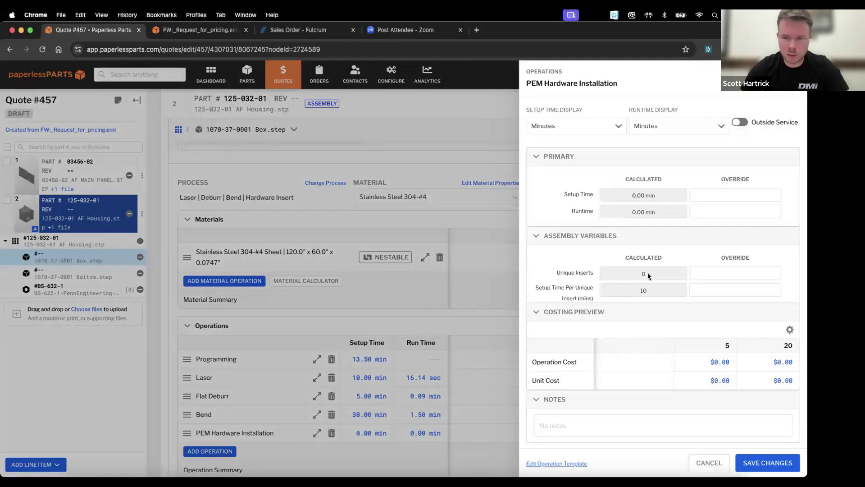
scroll(648, 273, down, 2)
click(725, 229)
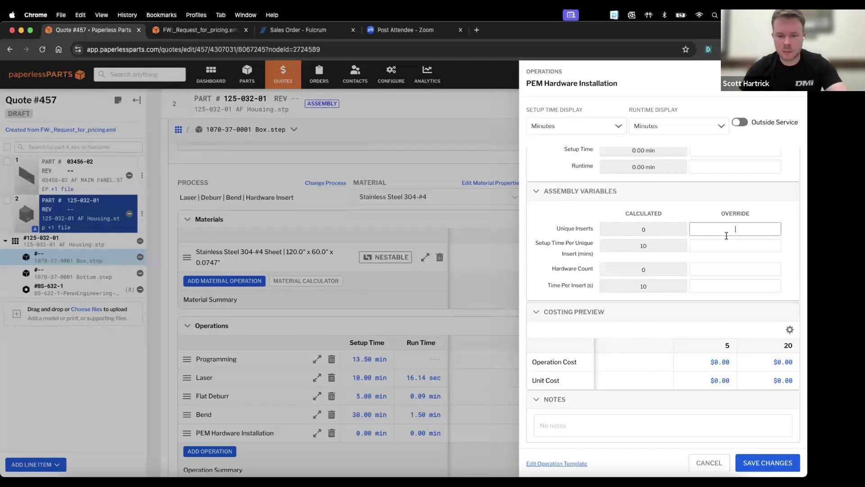
click(718, 271)
text(8)
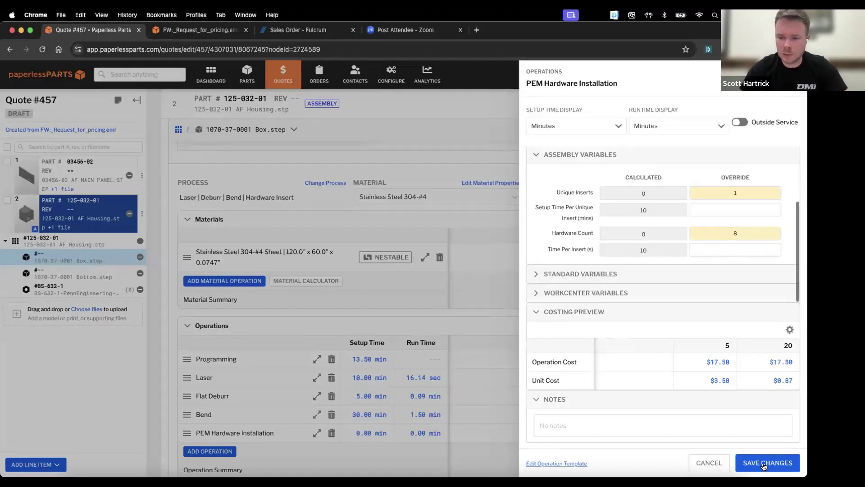
click(763, 464)
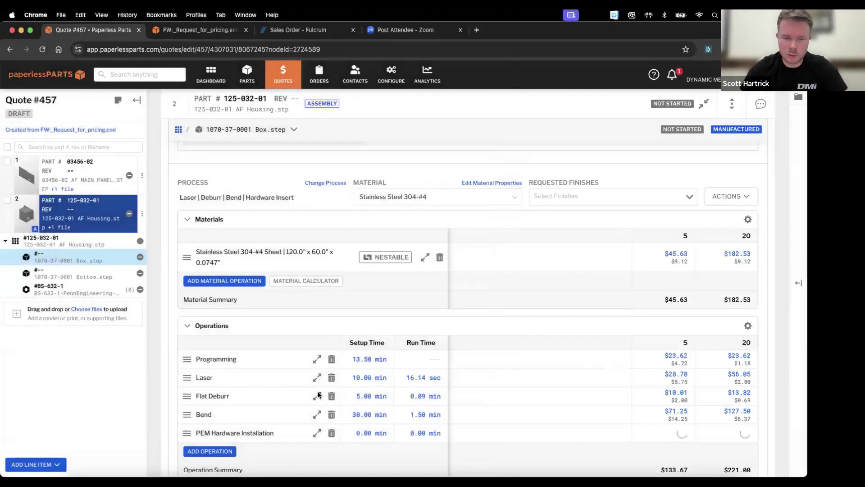
scroll(356, 393, down, 1)
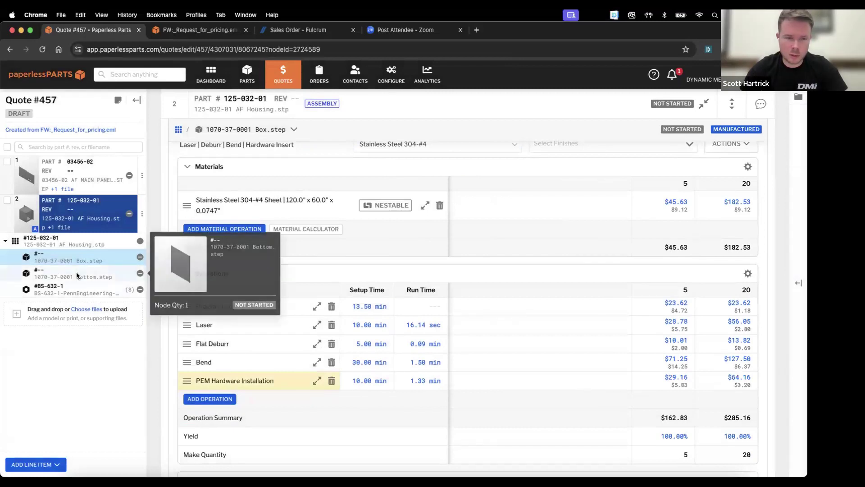
Review Bottom.step's costing, then open the 125-032-01 AF Housing assembly details
click(77, 272)
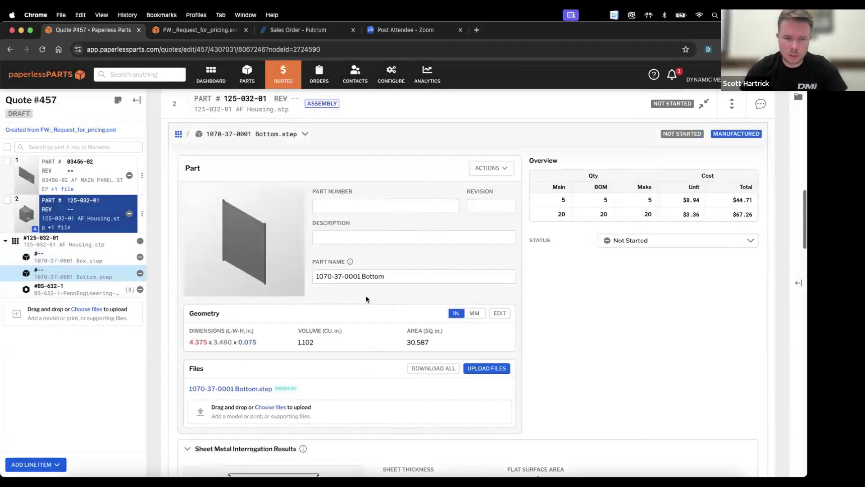
scroll(366, 296, down, 10)
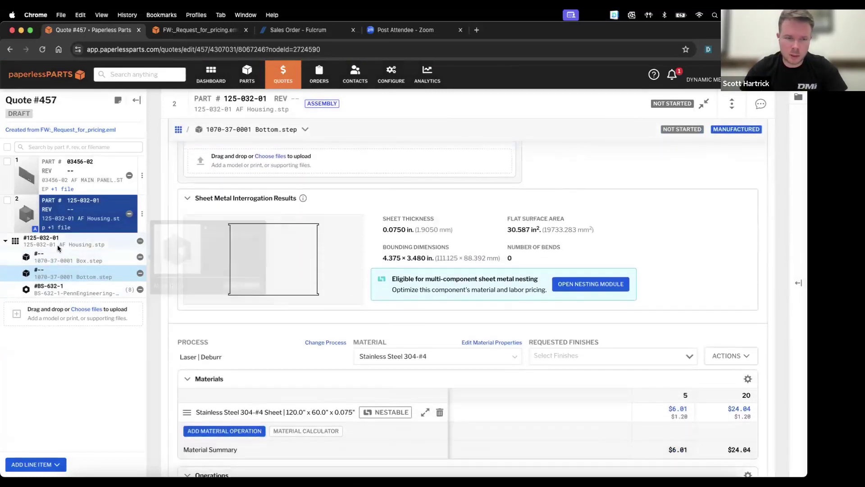
mouse_move(56, 245)
click(246, 267)
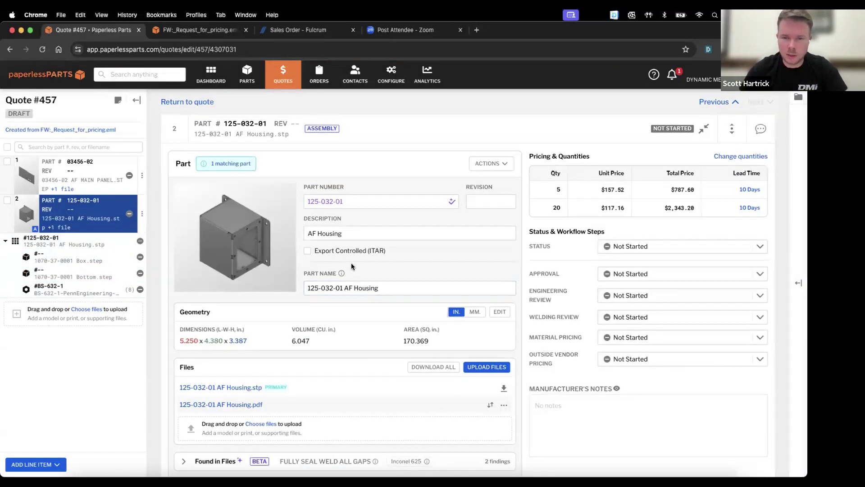
scroll(351, 266, down, 1)
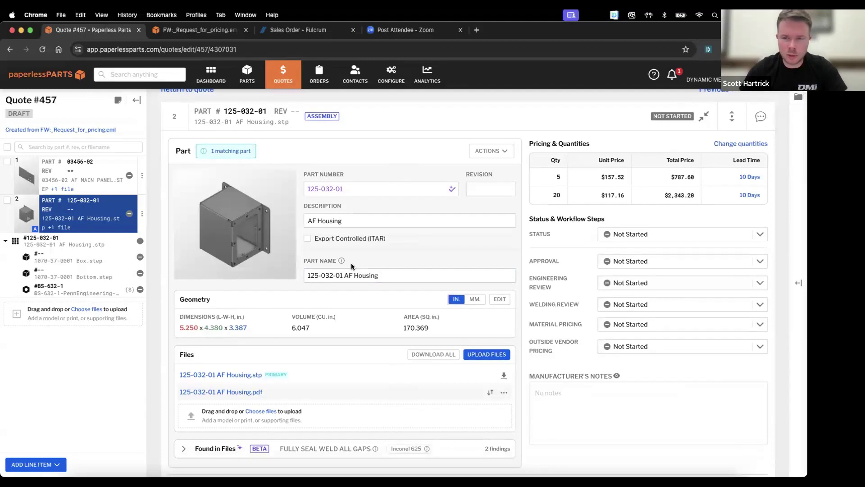
Mark the AF Housing assembly and the AF MAIN PANEL as Completed
scroll(350, 263, up, 1)
click(633, 246)
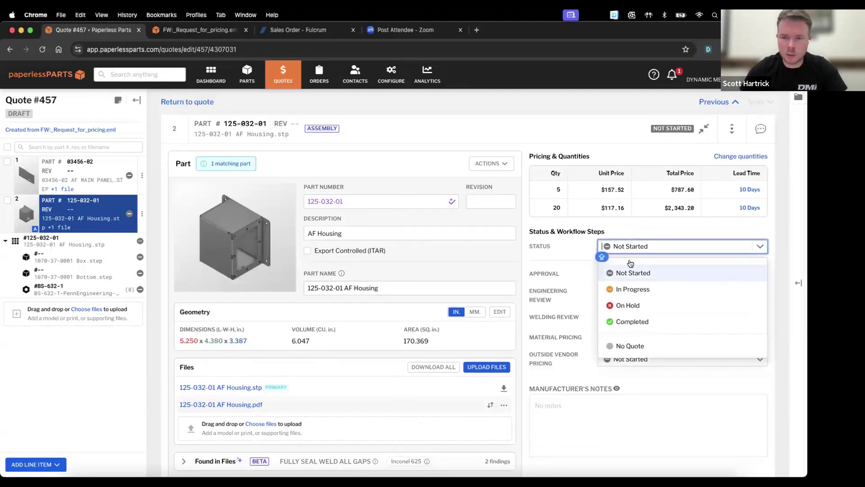
click(632, 322)
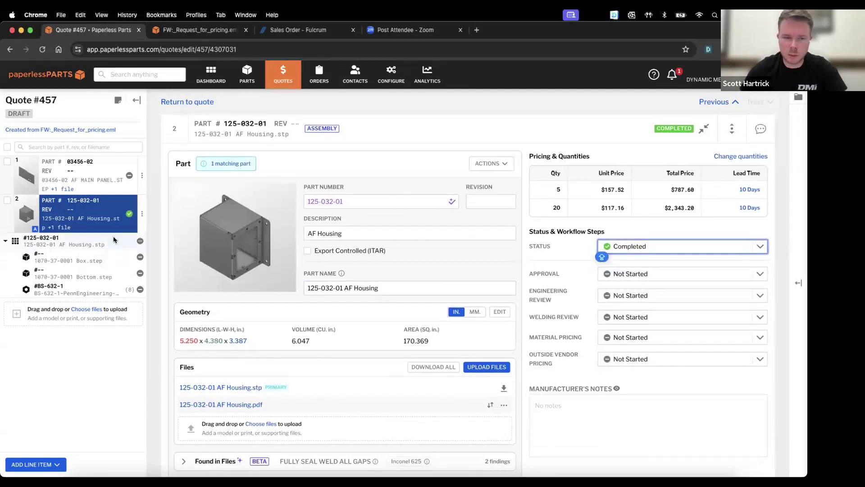
click(86, 176)
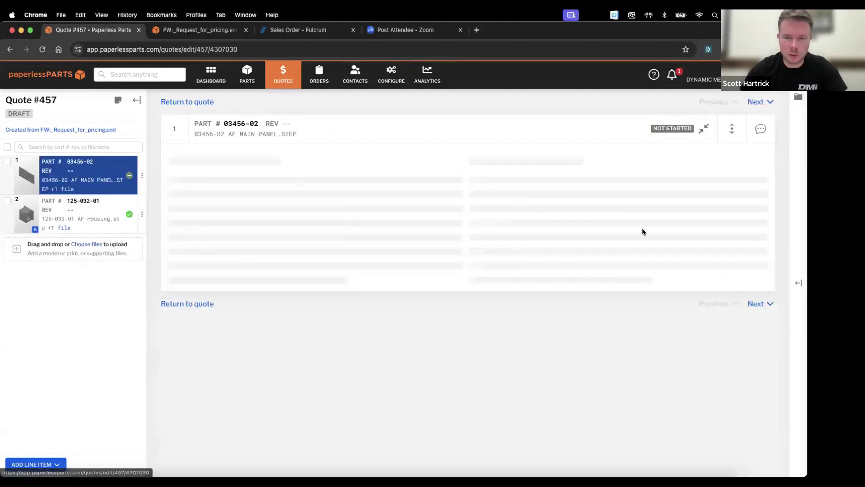
click(638, 246)
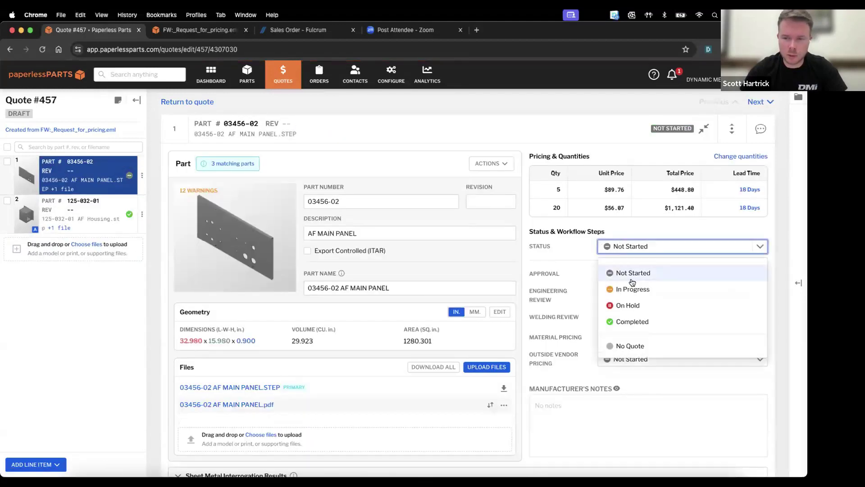
click(631, 322)
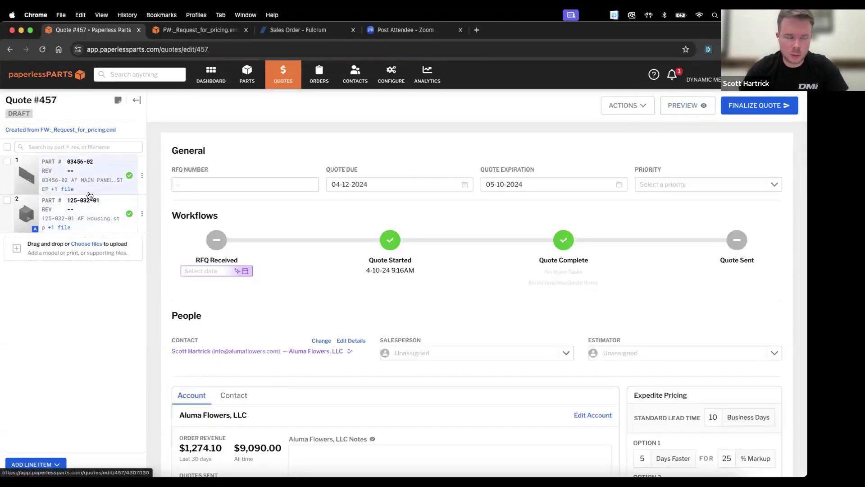
Add the manufacturer's note 'NO WELDING ON CORNERS' to the AF MAIN PANEL
click(85, 175)
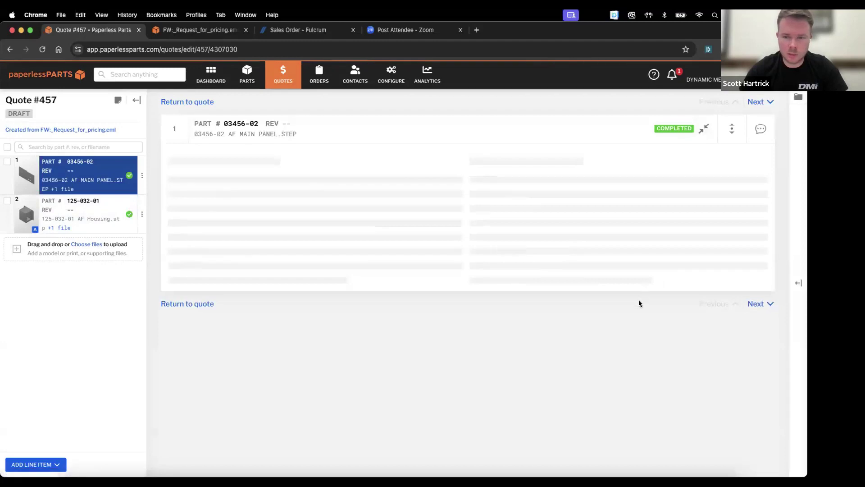
click(584, 392)
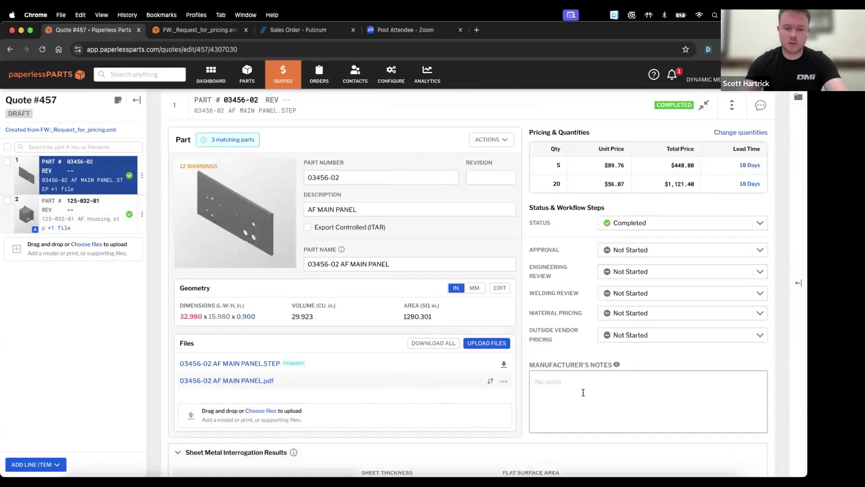
text(NO WELDING ON CORNERS)
click(591, 348)
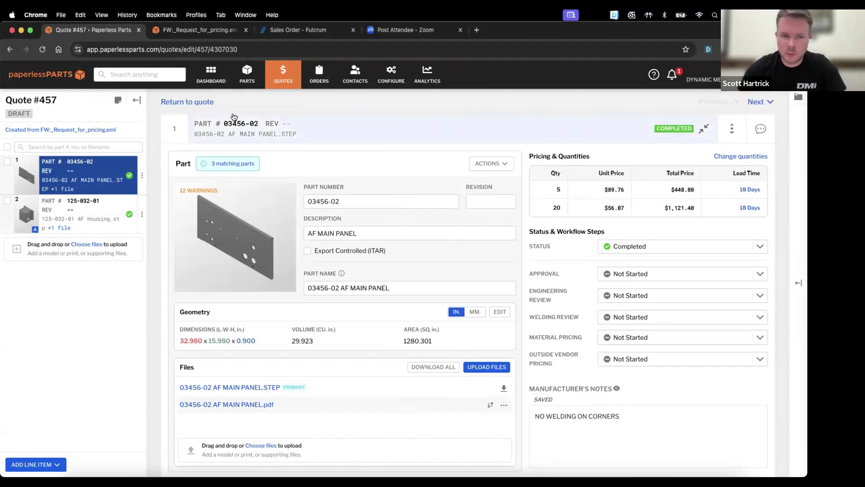
click(187, 102)
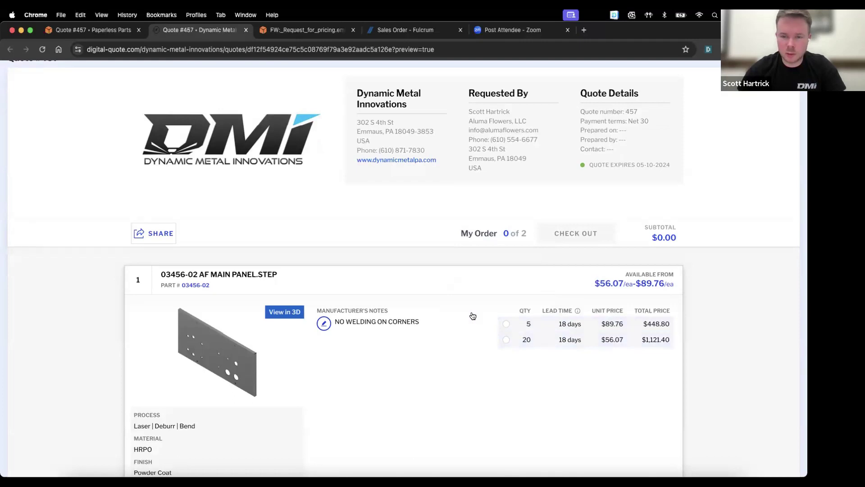
scroll(472, 316, down, 10)
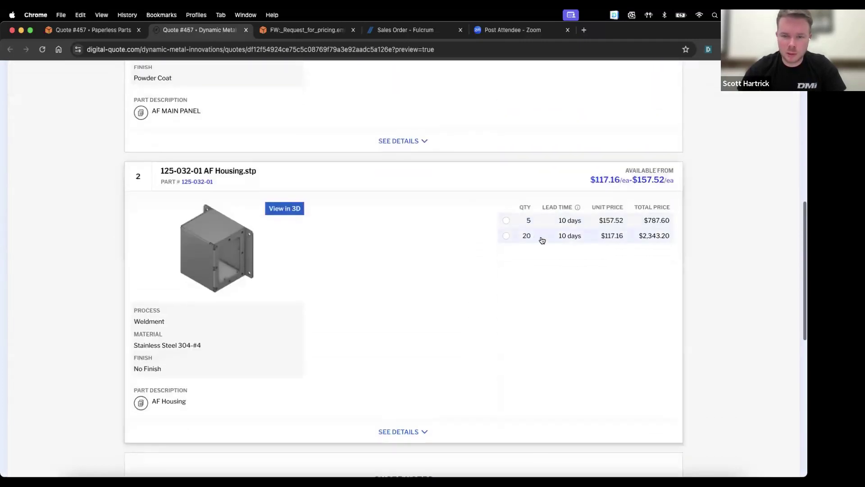
scroll(469, 247, up, 5)
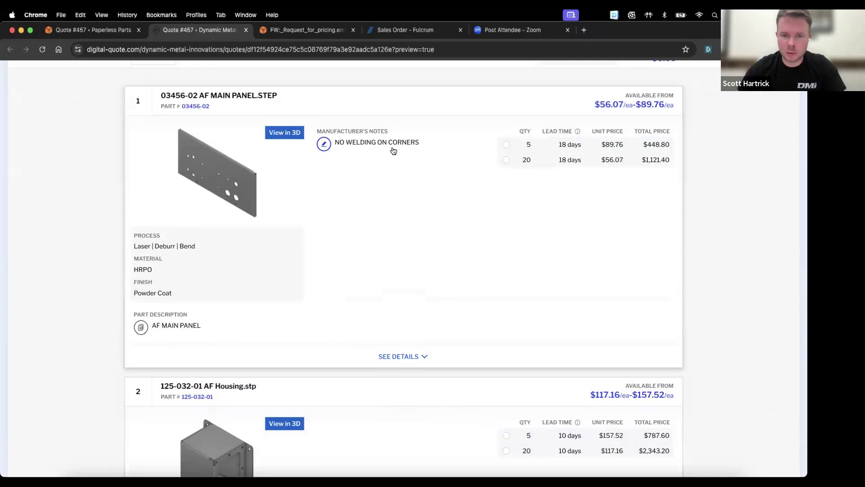
scroll(388, 181, up, 5)
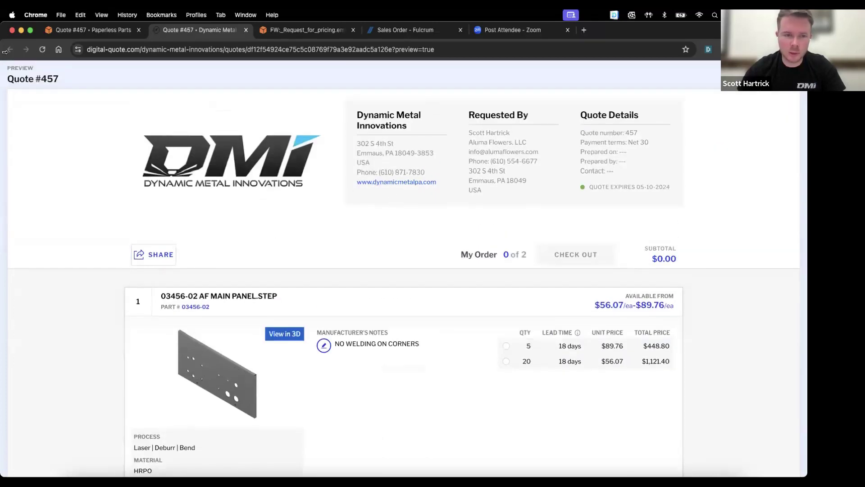
Back on the quote, apply the expedite pricing options to all parts
click(245, 31)
scroll(614, 273, down, 5)
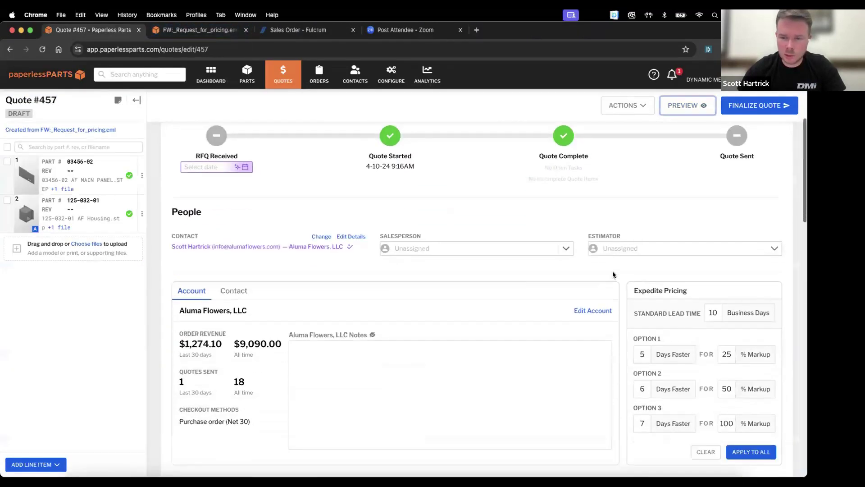
scroll(613, 274, down, 1)
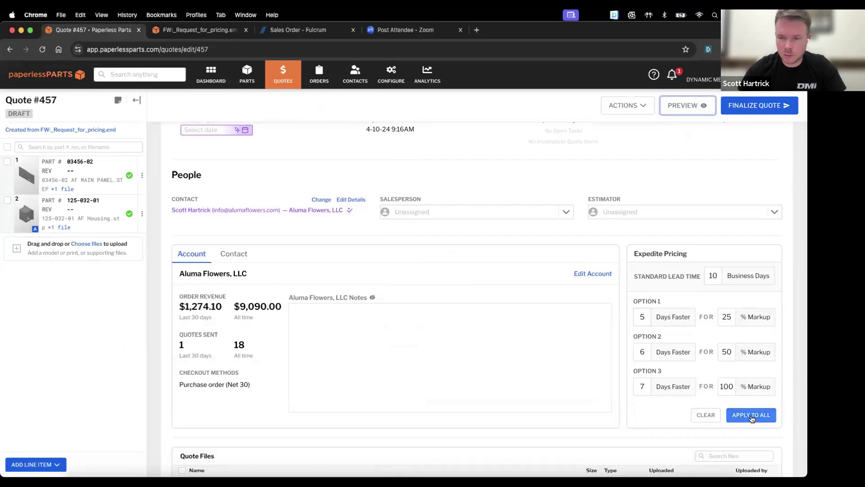
click(751, 417)
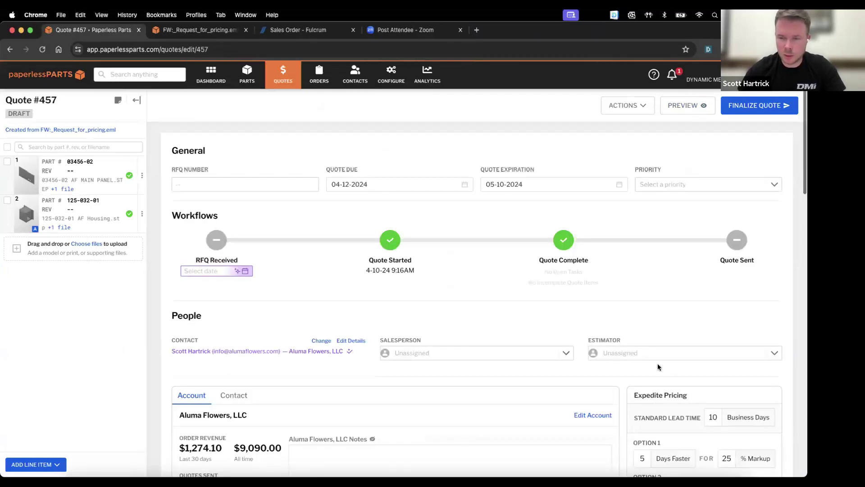
Preview the customer quote and dismiss the selection hint over the price table
click(686, 107)
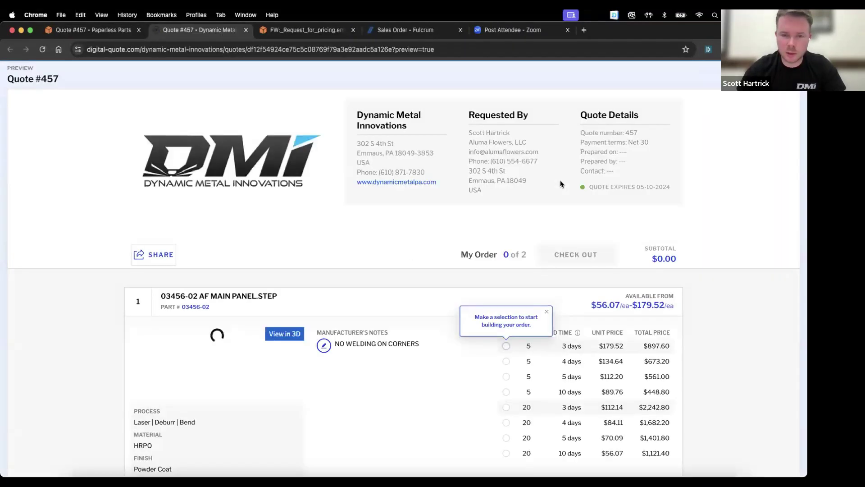
scroll(550, 241, down, 3)
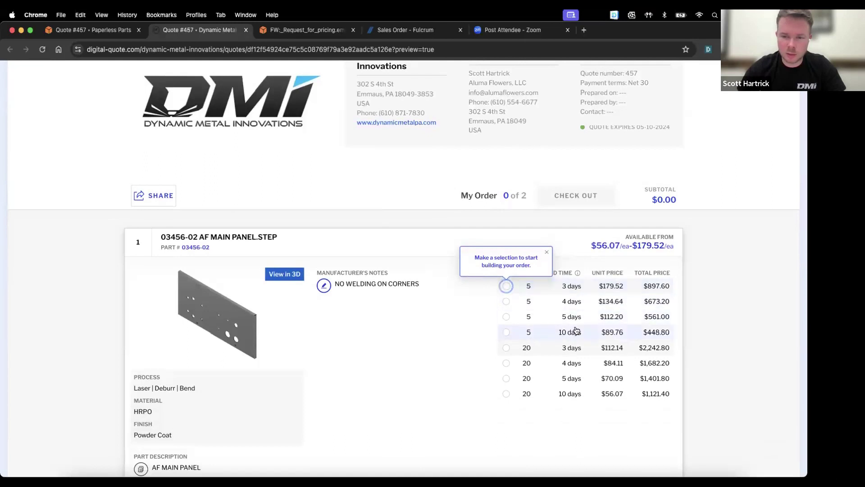
click(547, 251)
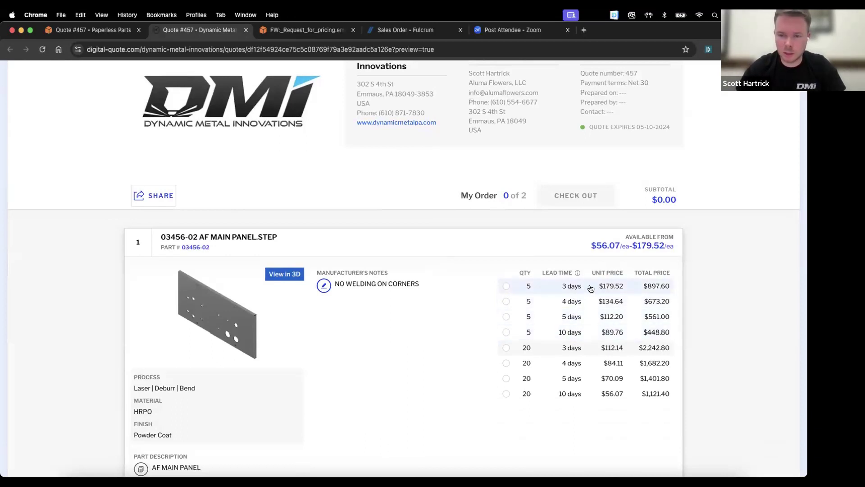
Finalize Quote #457, closing the Send Quote email without sending it
key(ctrl+shift+Tab)
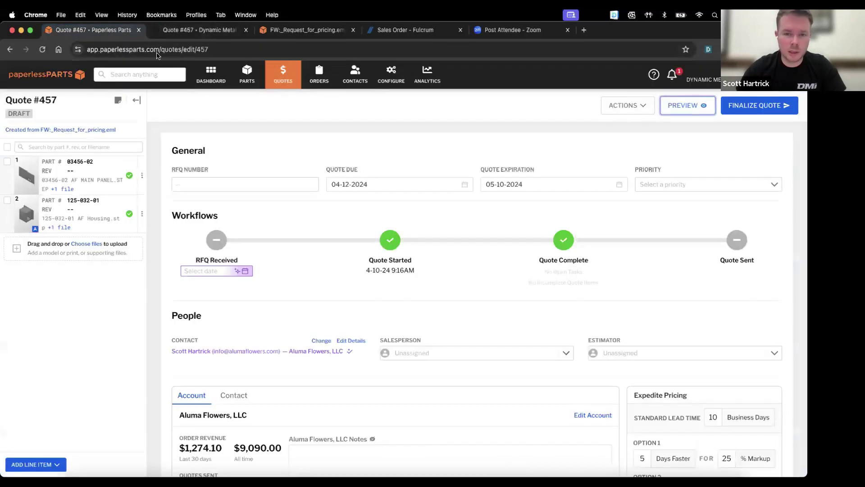
click(737, 110)
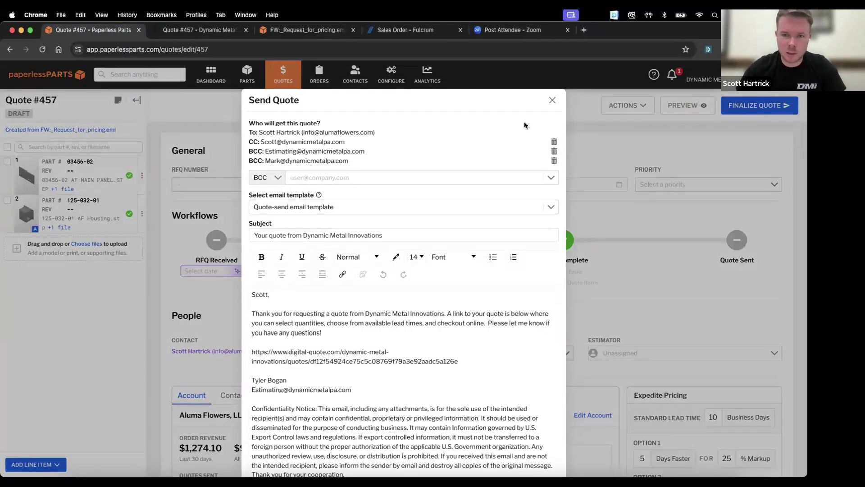
click(552, 100)
Facilitate an order choosing quantity 5 at 10 days for both the main panel and housing
click(621, 112)
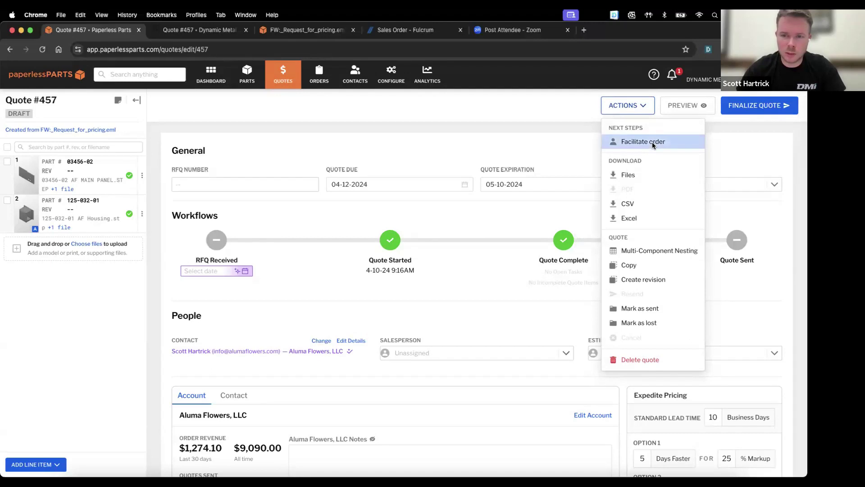
click(640, 143)
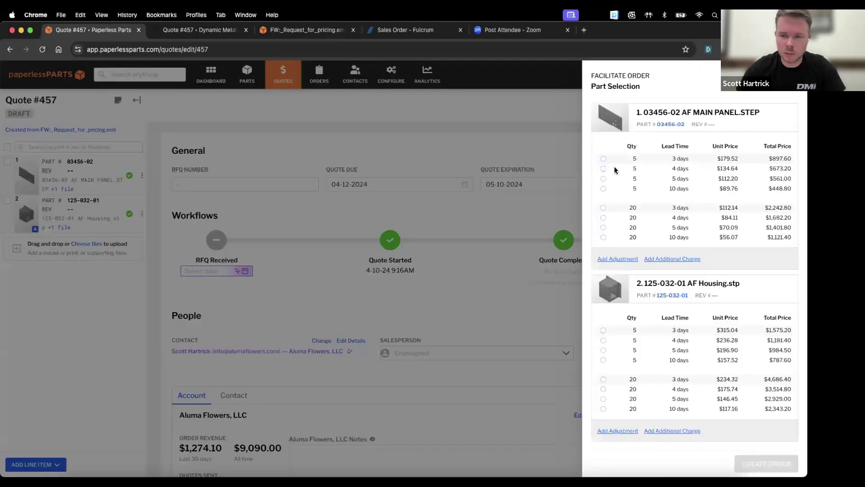
click(604, 188)
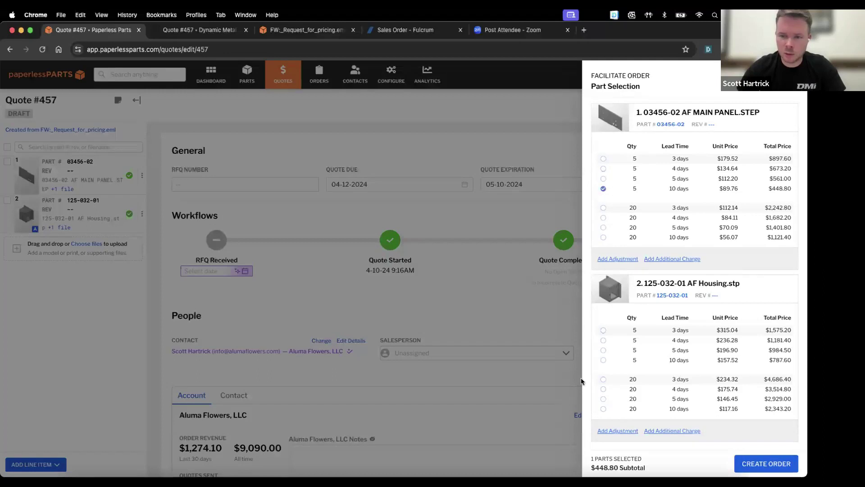
click(604, 360)
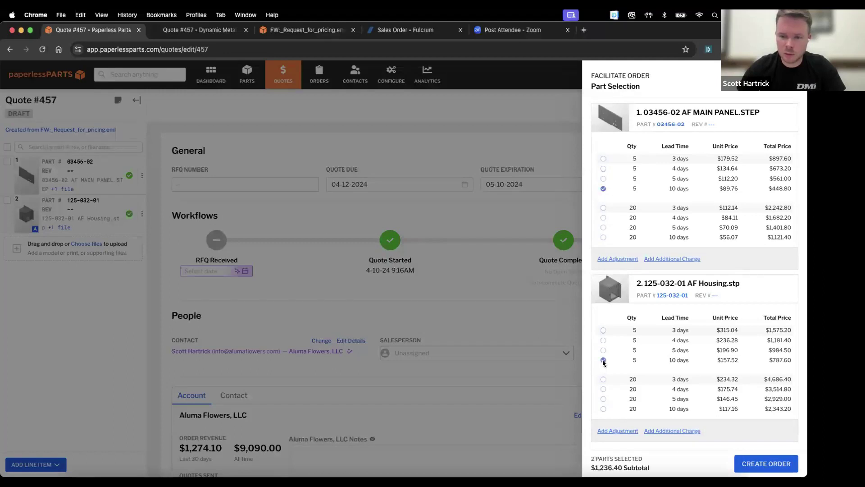
Create the order paid by purchase order with the PO number, shipping to Emmaus
click(777, 464)
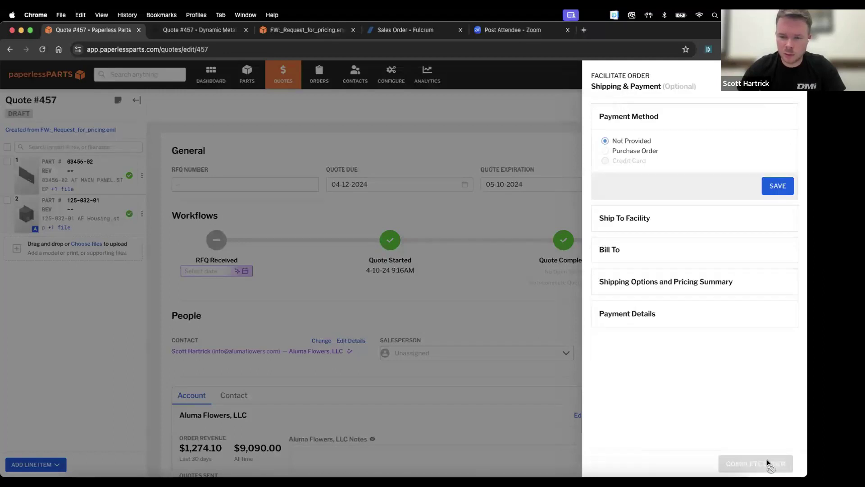
click(615, 154)
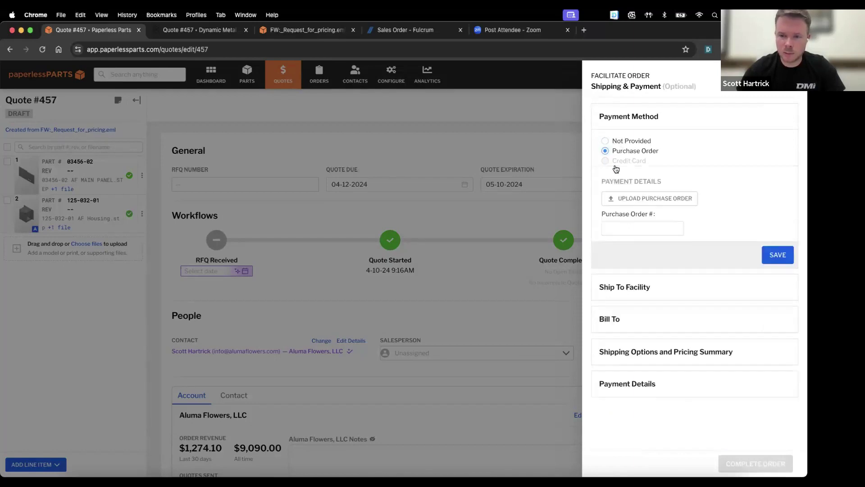
click(637, 231)
text(1234)
click(772, 251)
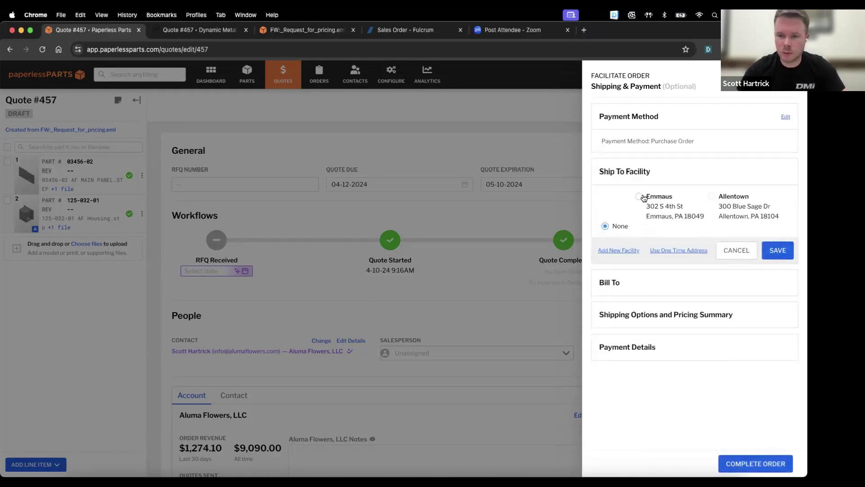
click(640, 197)
click(775, 250)
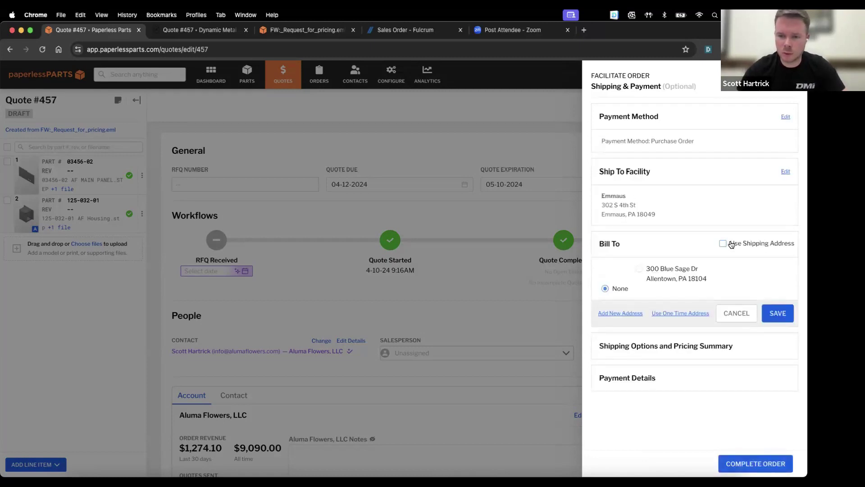
Bill to the shipping address, ship UPS Ground on the customer's account number, and complete the order
click(730, 244)
scroll(634, 253, down, 5)
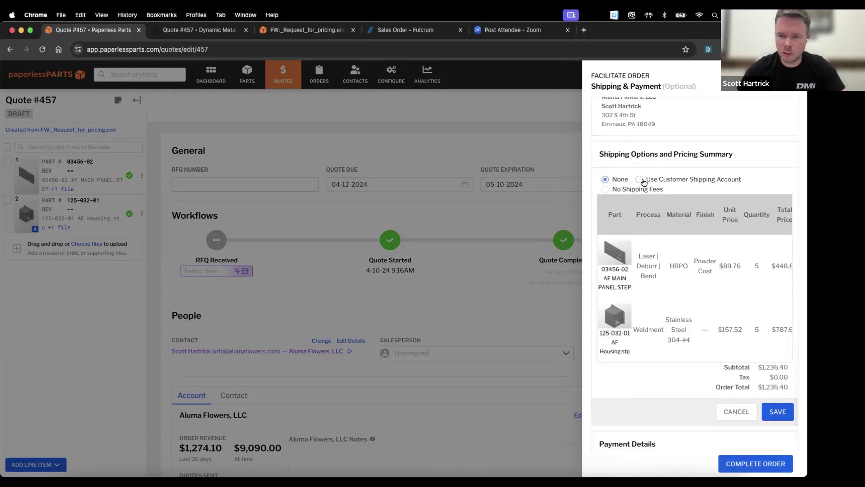
click(647, 185)
click(655, 204)
text(123)
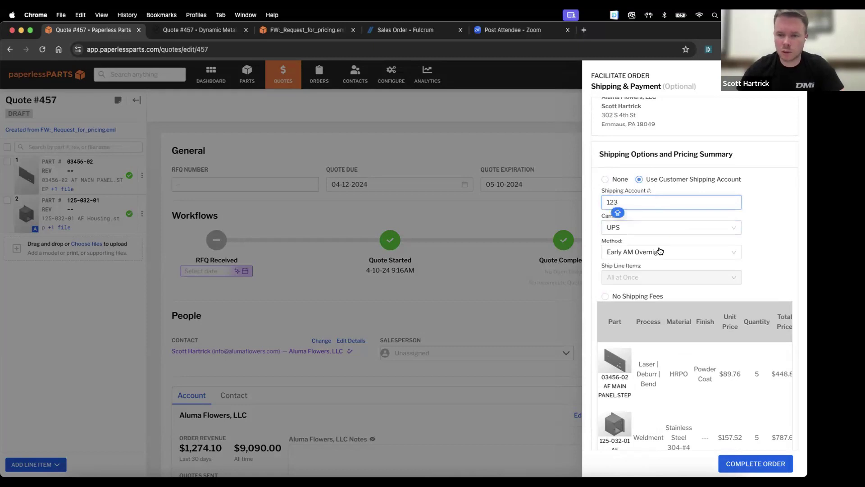
click(658, 252)
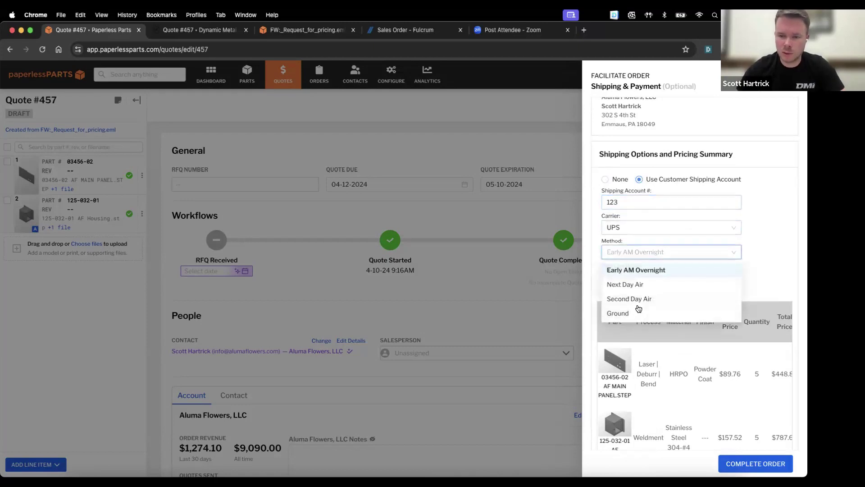
click(635, 312)
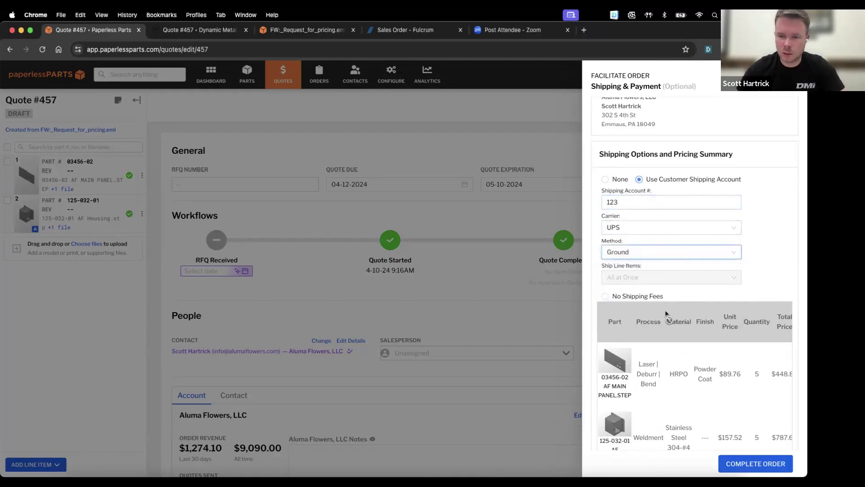
scroll(700, 304, down, 5)
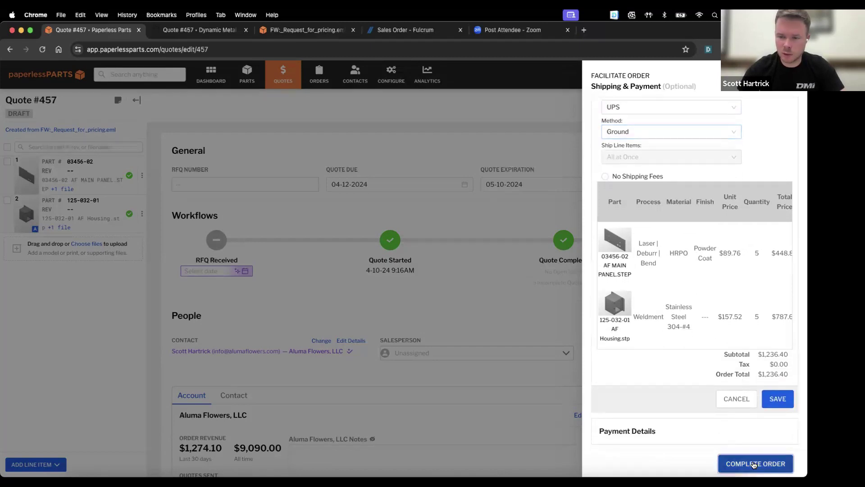
click(748, 464)
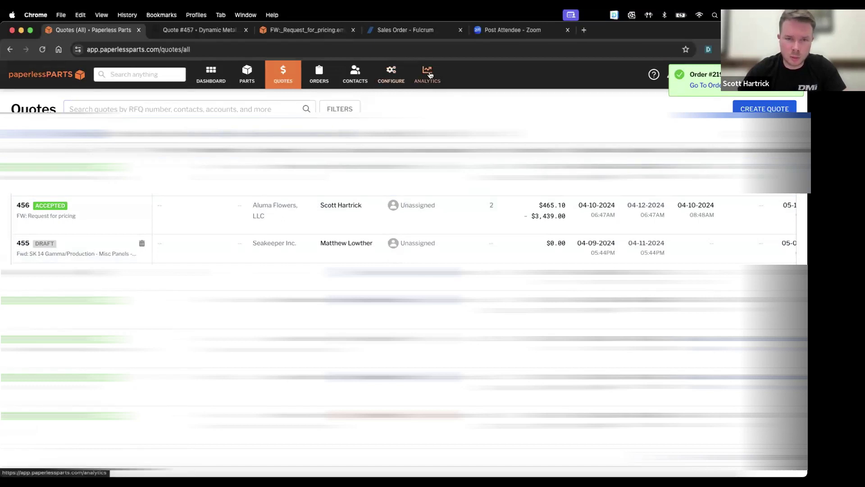
In Fulcrum's sales orders, open the Aluma Flowers draft order 2707
click(399, 31)
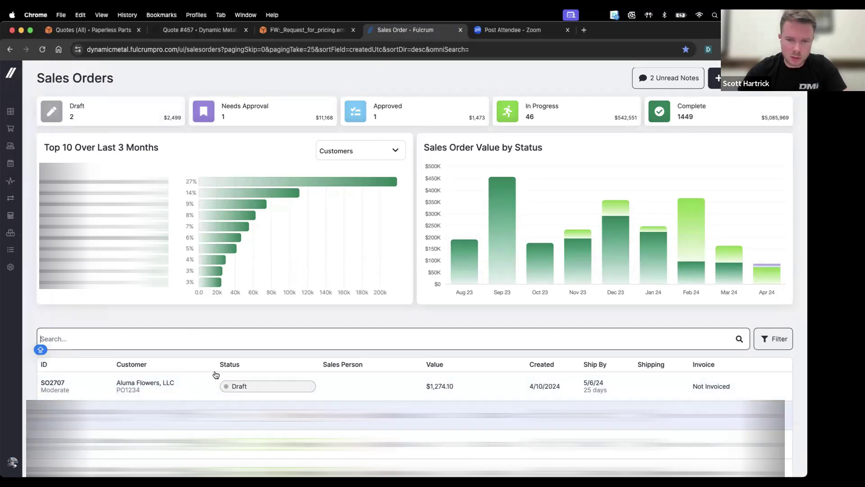
click(202, 347)
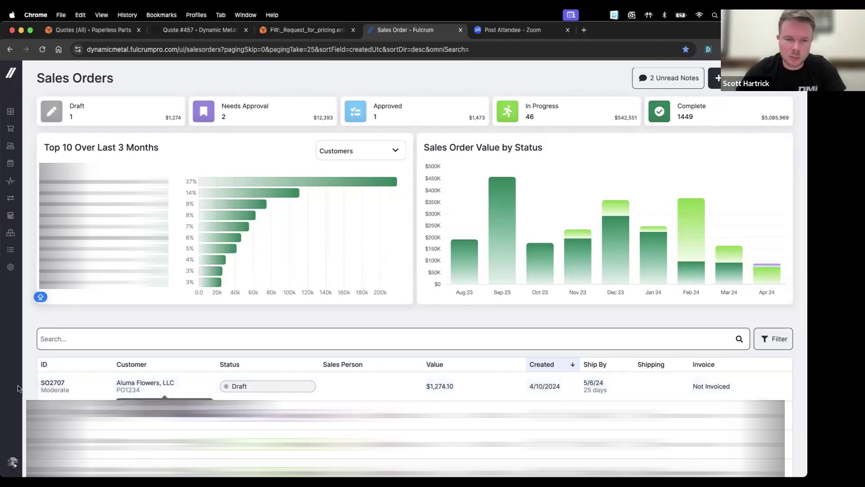
click(44, 383)
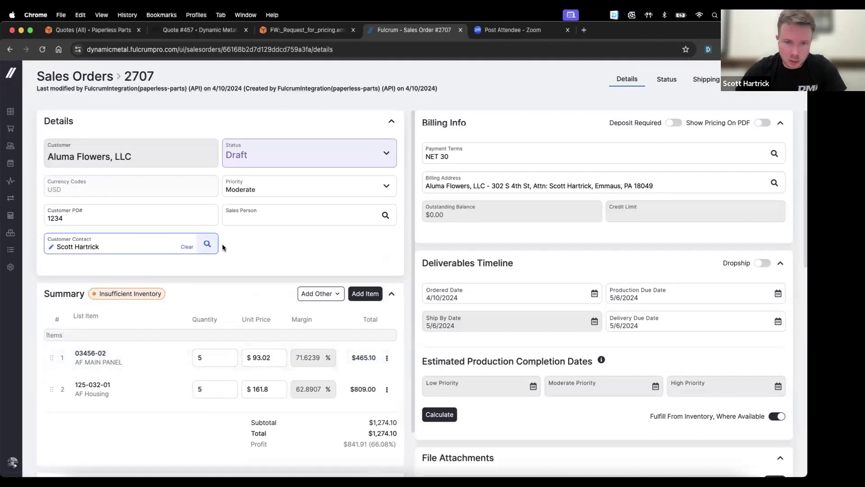
Open the 03456-02 AF MAIN PANEL line's details and preview its image and PDF drawing attachments
scroll(212, 207, down, 1)
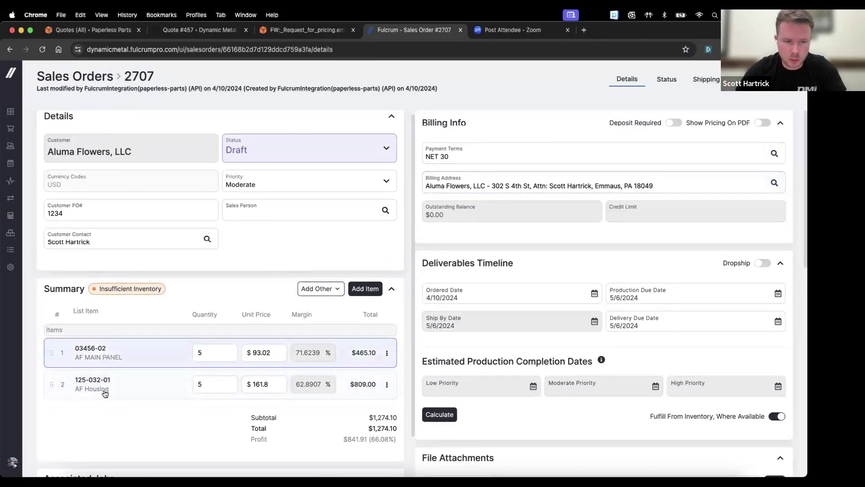
click(107, 356)
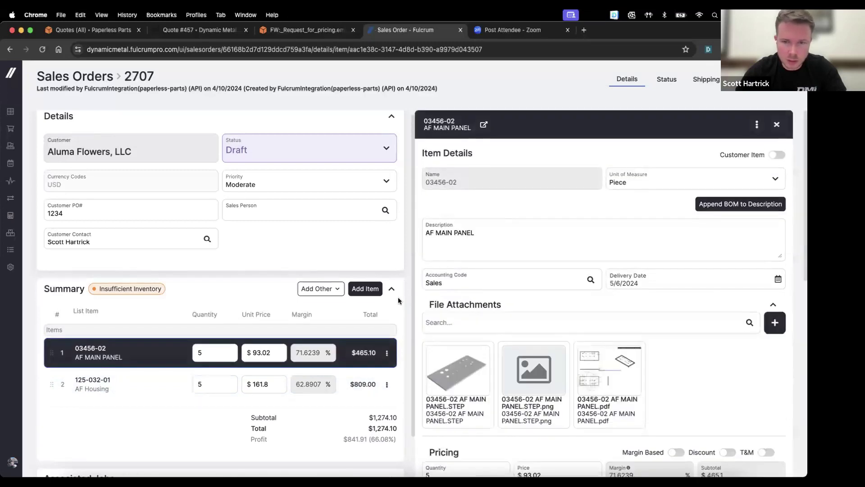
scroll(412, 291, down, 1)
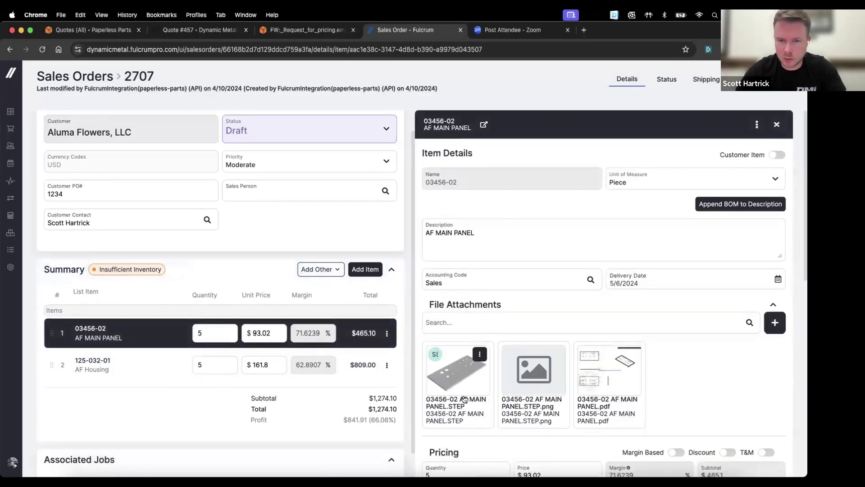
click(546, 387)
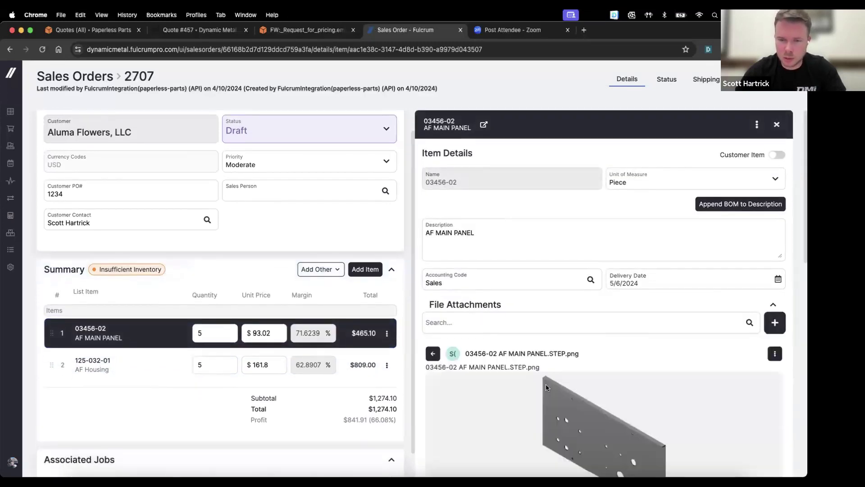
scroll(495, 293, down, 3)
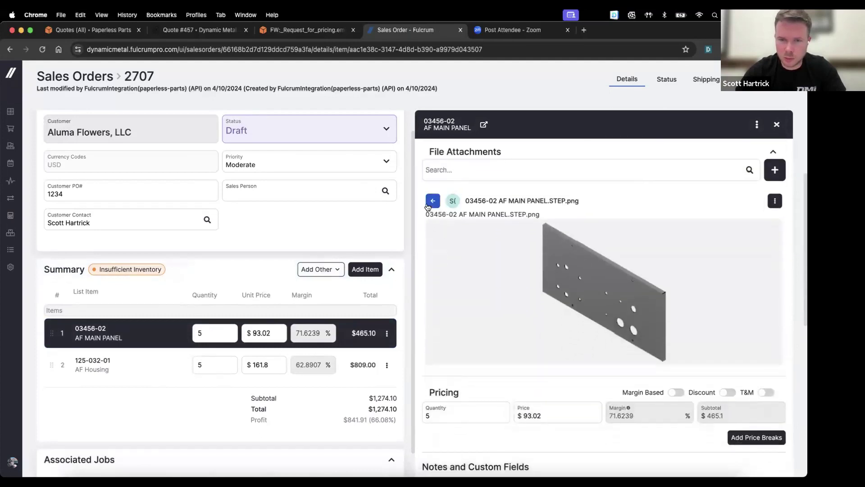
click(433, 201)
click(603, 220)
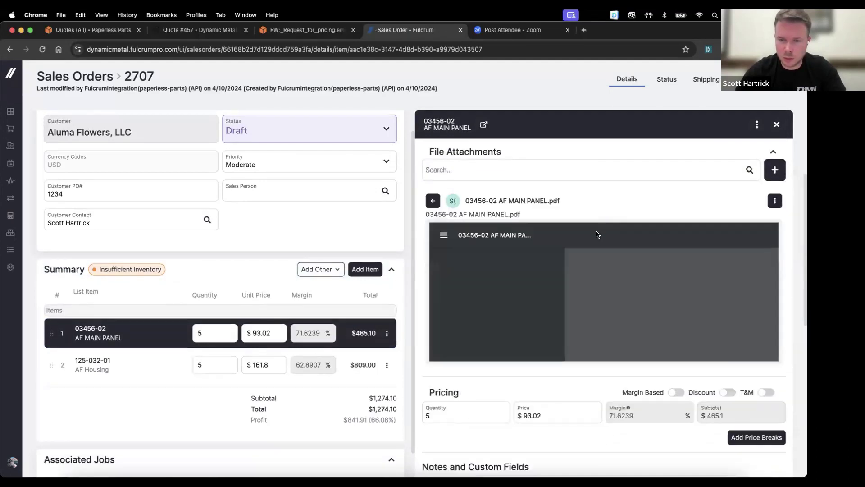
scroll(600, 239, down, 1)
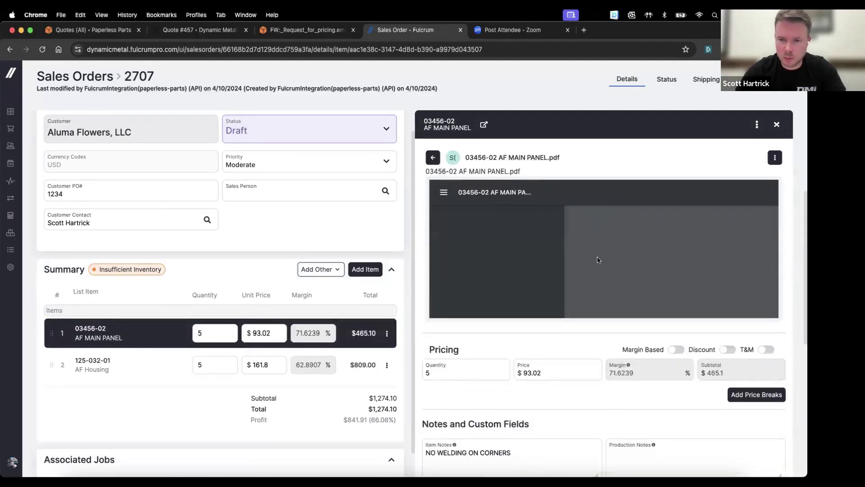
click(433, 157)
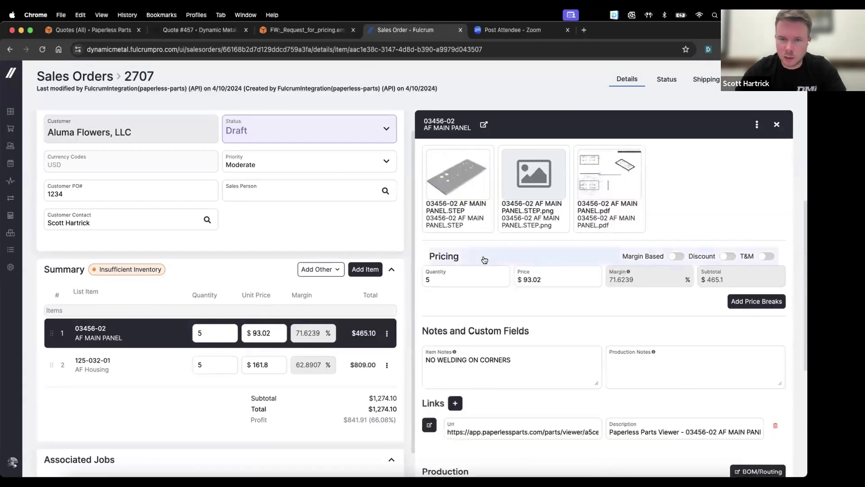
Inspect the NO WELDING ON CORNERS item note, then review the Paperless Parts link, inventory and $131.98 cost breakdown
scroll(519, 293, down, 1)
click(514, 331)
drag(514, 331, 423, 335)
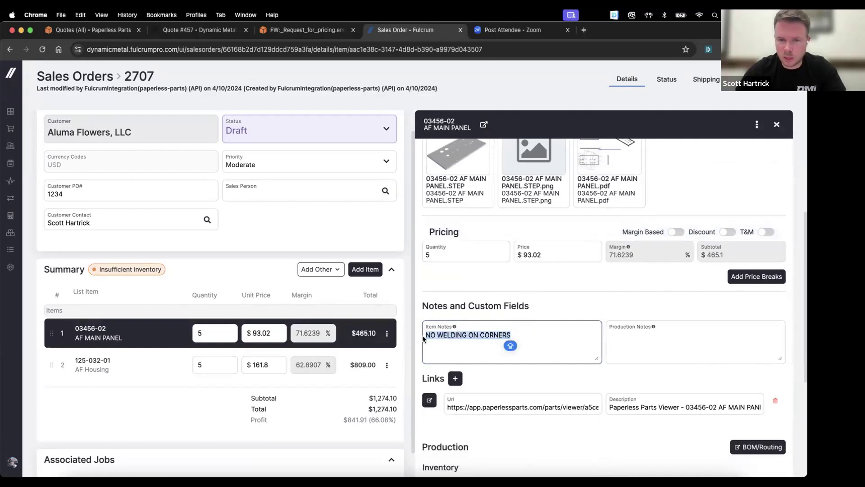
click(460, 337)
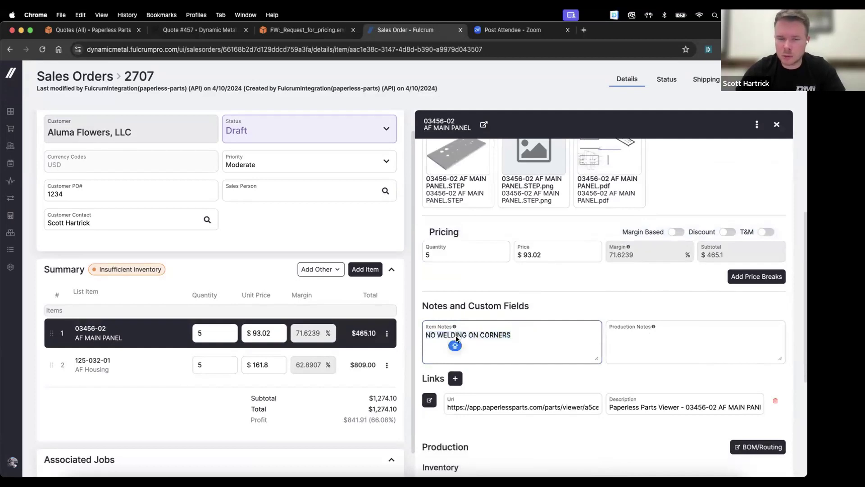
scroll(502, 280, down, 3)
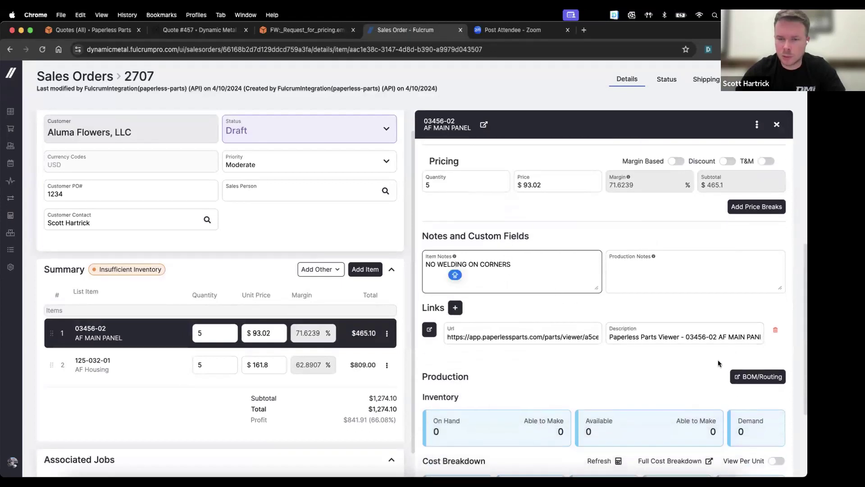
scroll(642, 364, down, 2)
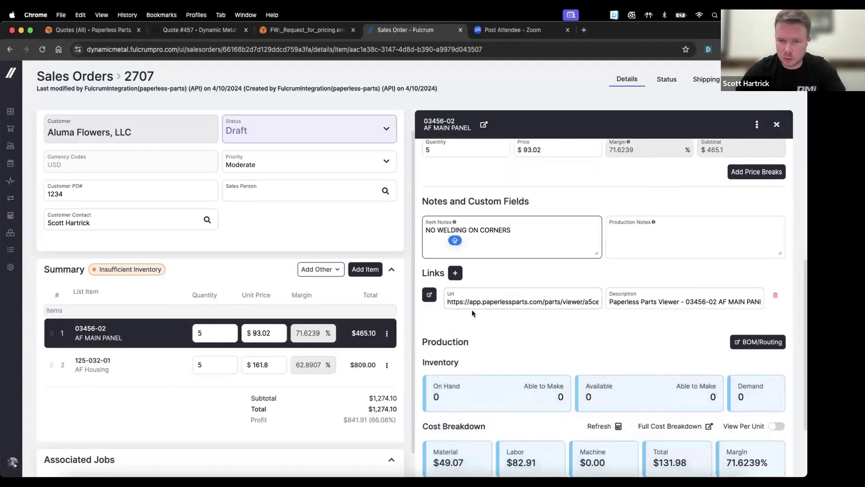
scroll(474, 309, down, 2)
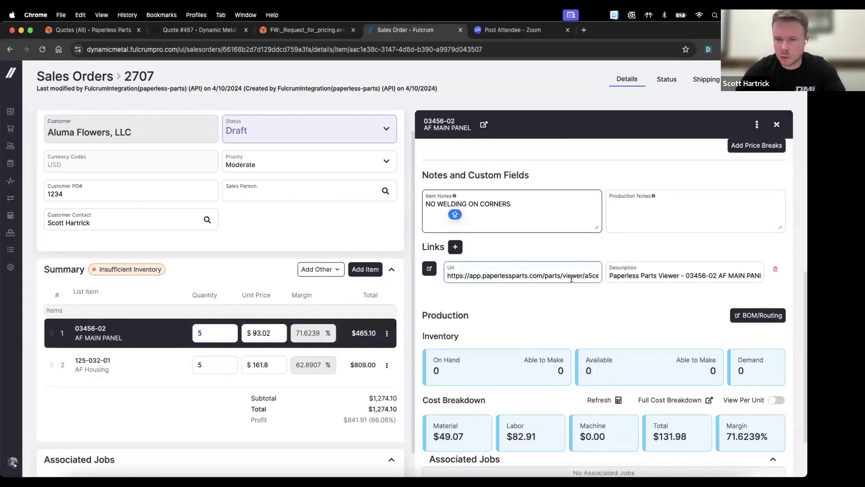
scroll(721, 189, down, 1)
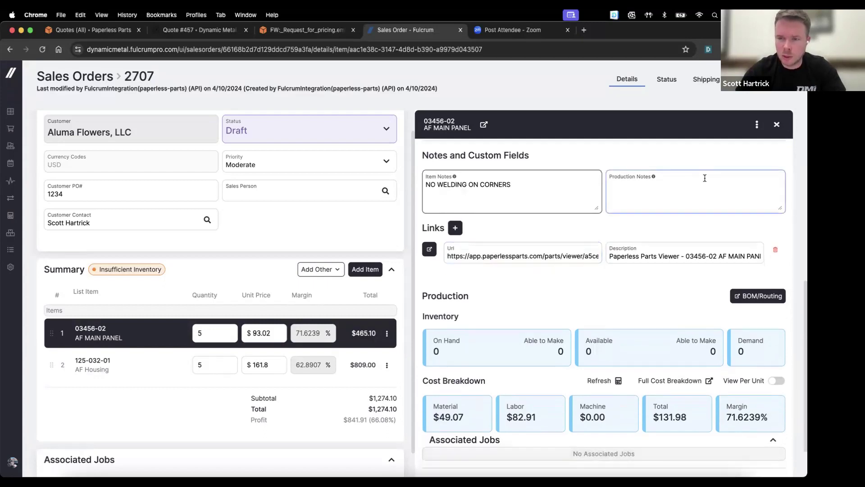
click(758, 296)
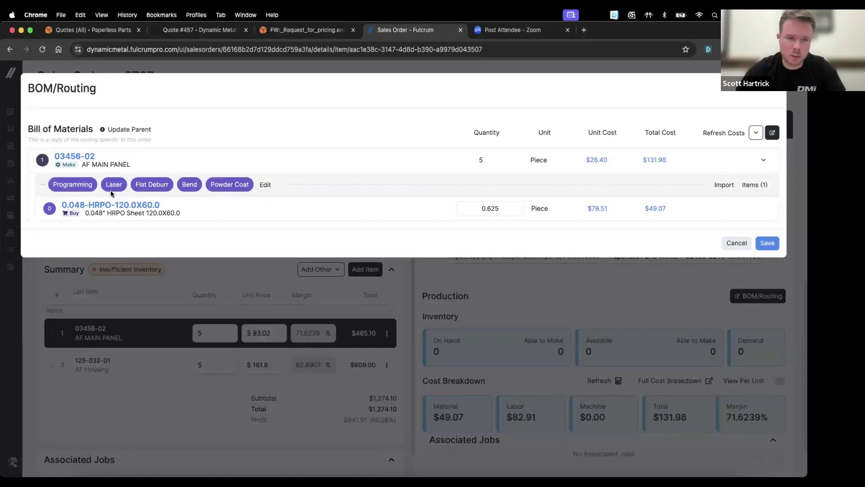
click(229, 189)
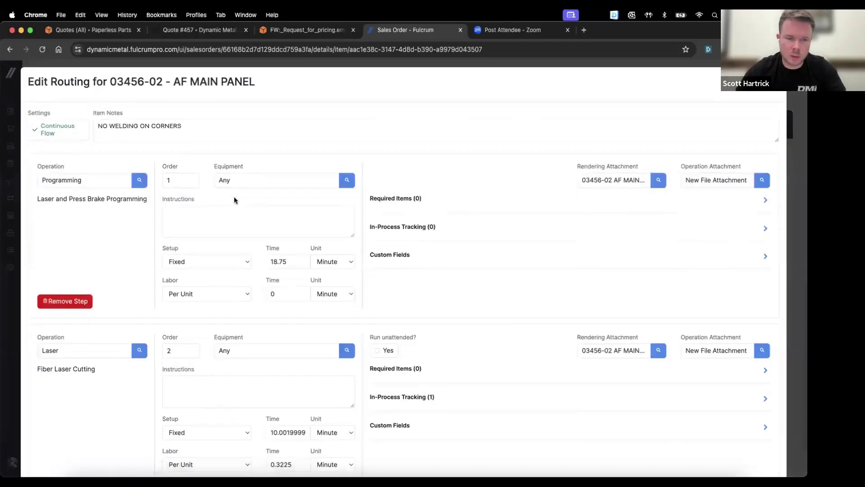
scroll(234, 199, down, 11)
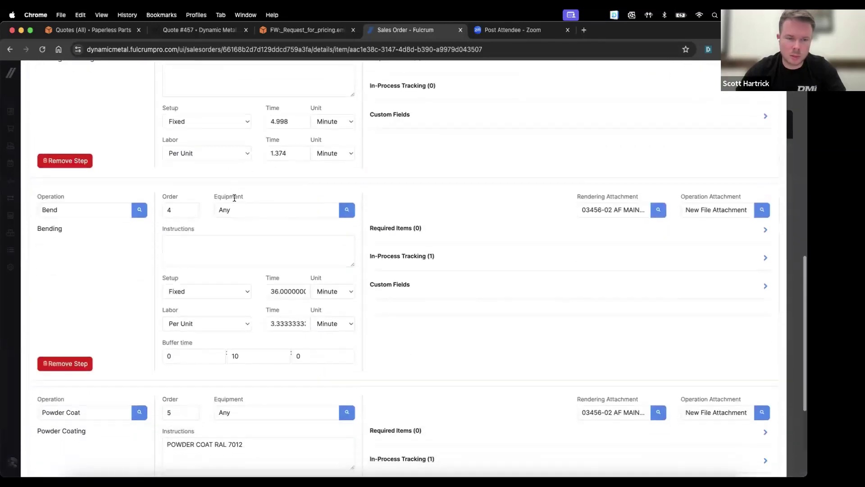
scroll(234, 199, down, 2)
drag(245, 367, 163, 370)
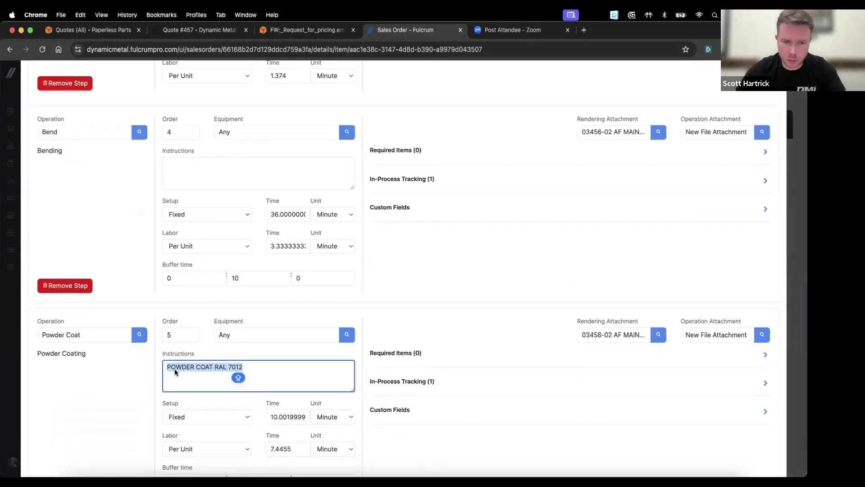
click(154, 371)
scroll(158, 366, down, 2)
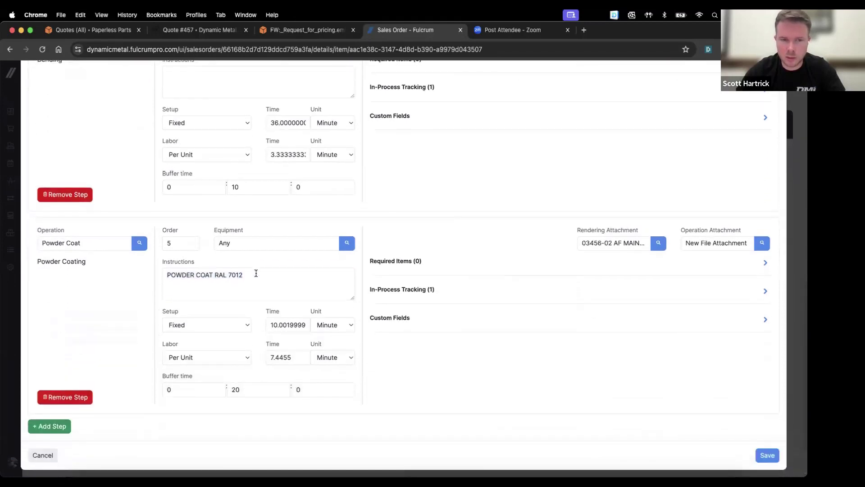
drag(255, 273, 157, 280)
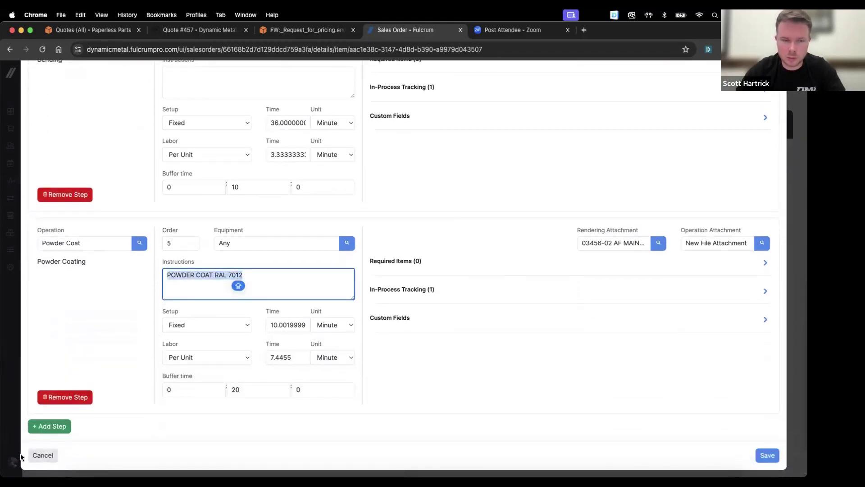
click(37, 456)
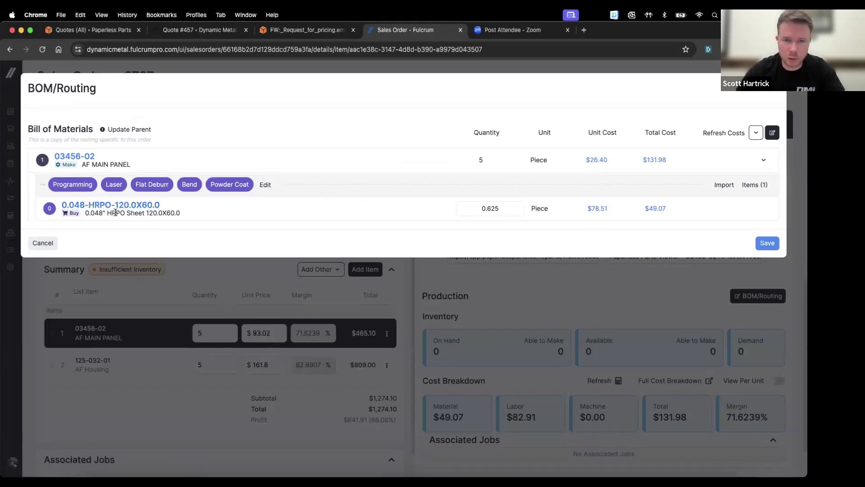
click(482, 208)
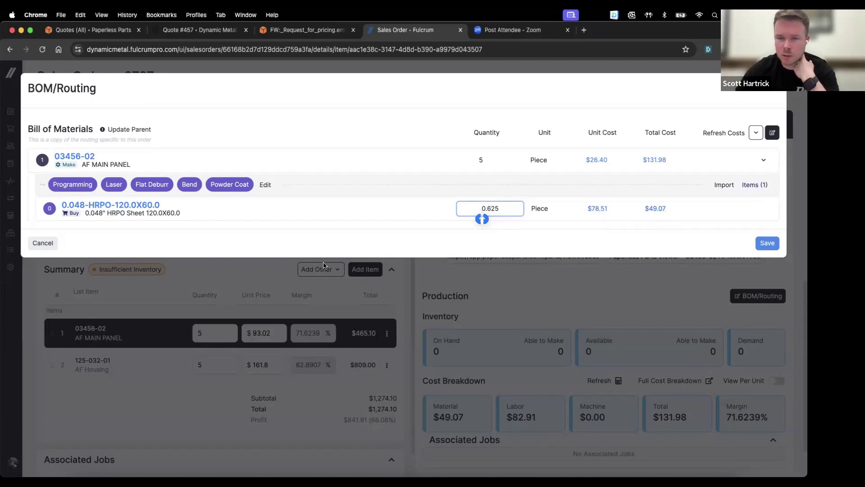
click(43, 244)
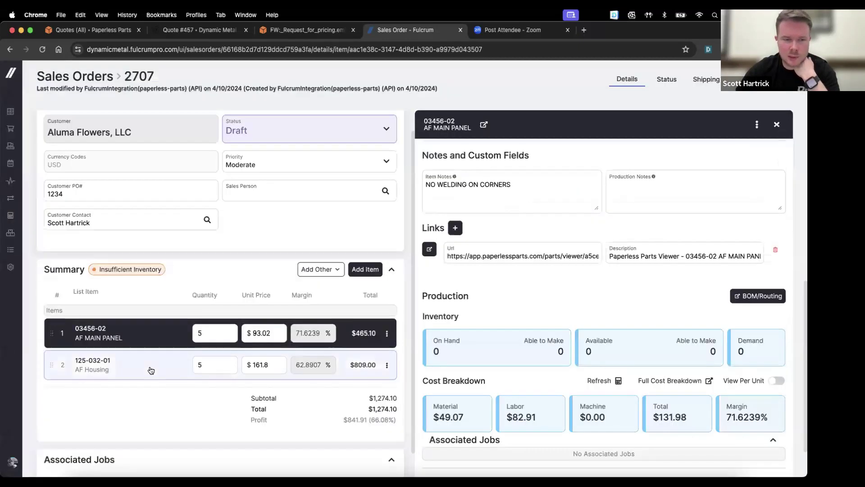
Open the 125-032-01 AF Housing line's bill of materials and routing, checking part BS-632-1
click(151, 370)
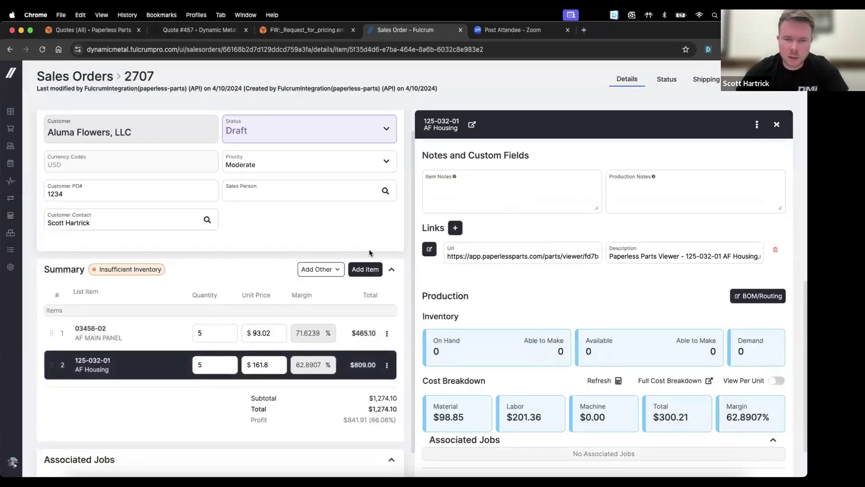
click(758, 295)
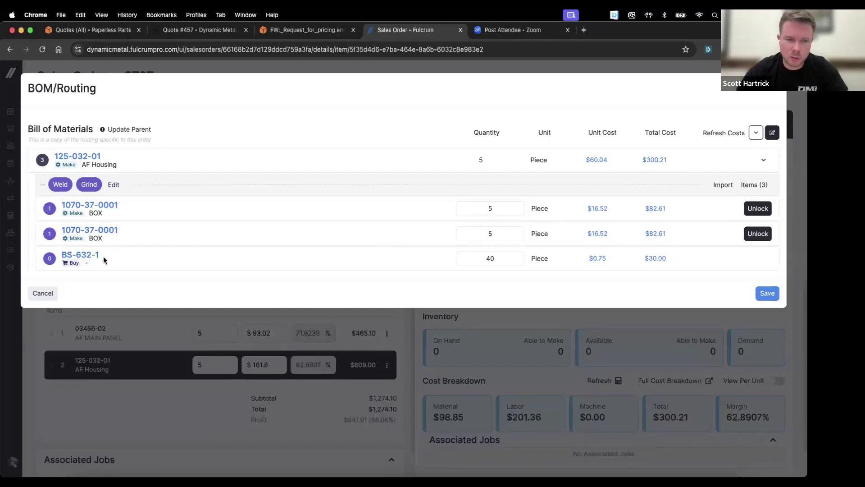
drag(106, 260, 63, 255)
click(119, 259)
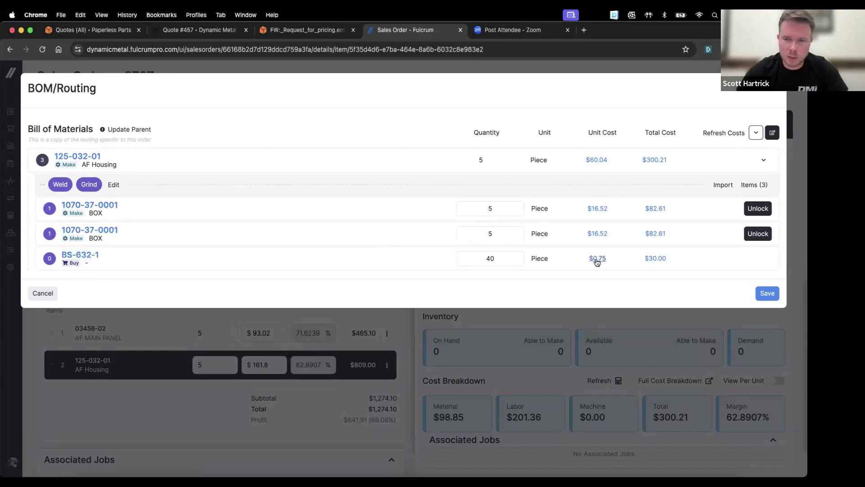
click(760, 209)
click(763, 210)
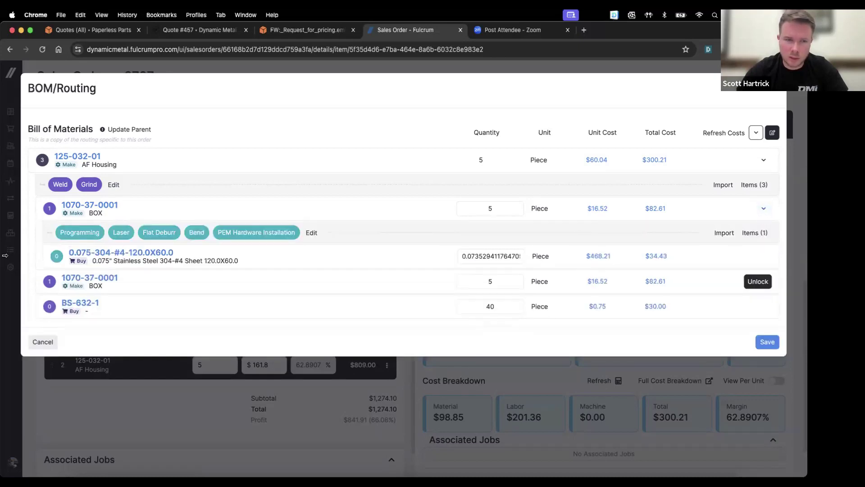
click(752, 282)
click(764, 282)
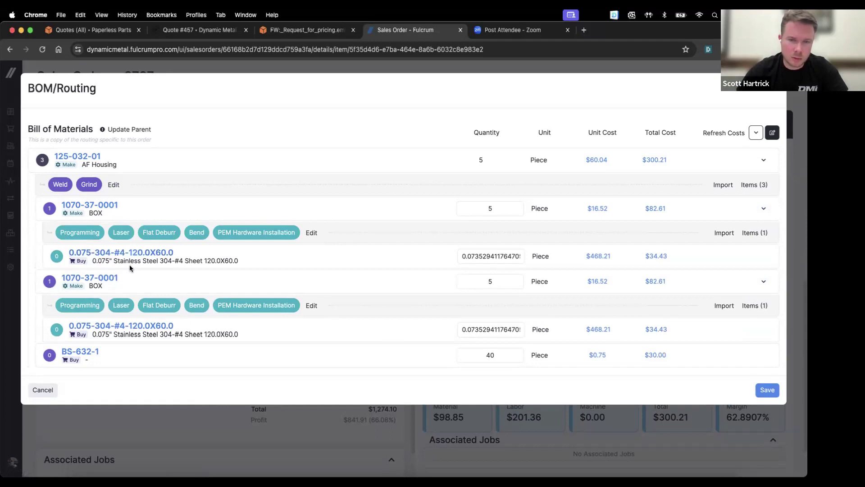
click(41, 390)
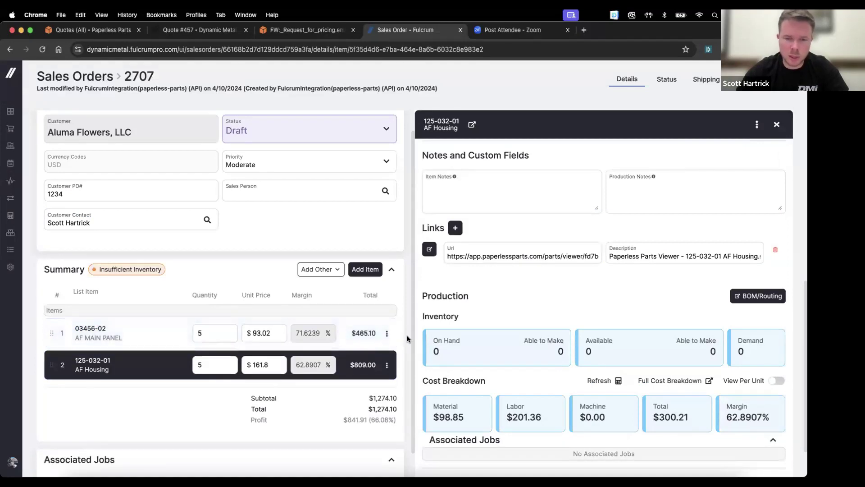
Close the AF Housing item details and scroll to Associated Records showing Paperless Parts Order 218
scroll(410, 335, down, 2)
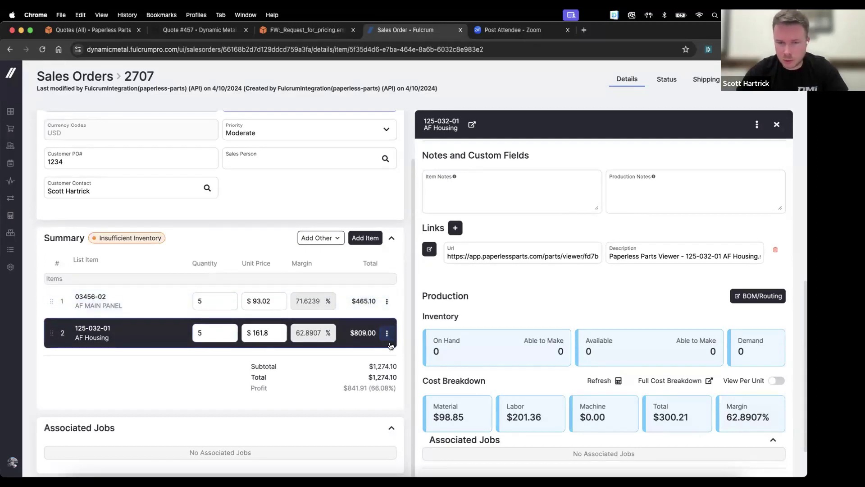
scroll(411, 339, up, 3)
click(776, 125)
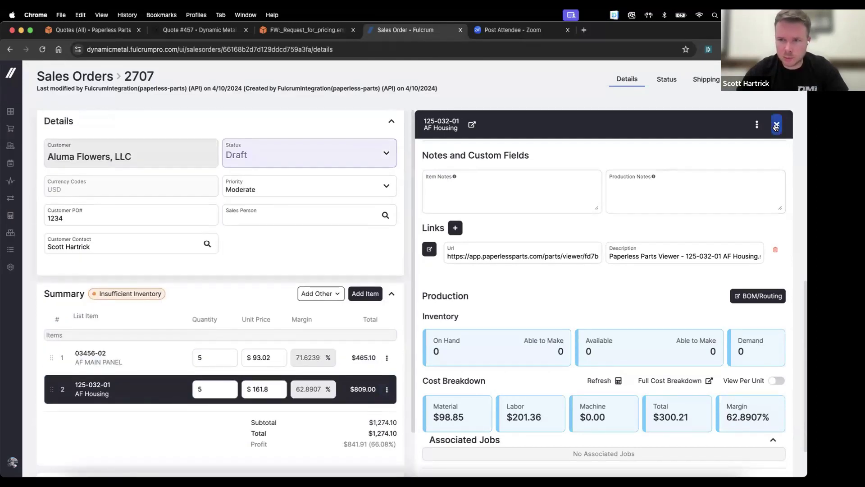
scroll(607, 249, down, 3)
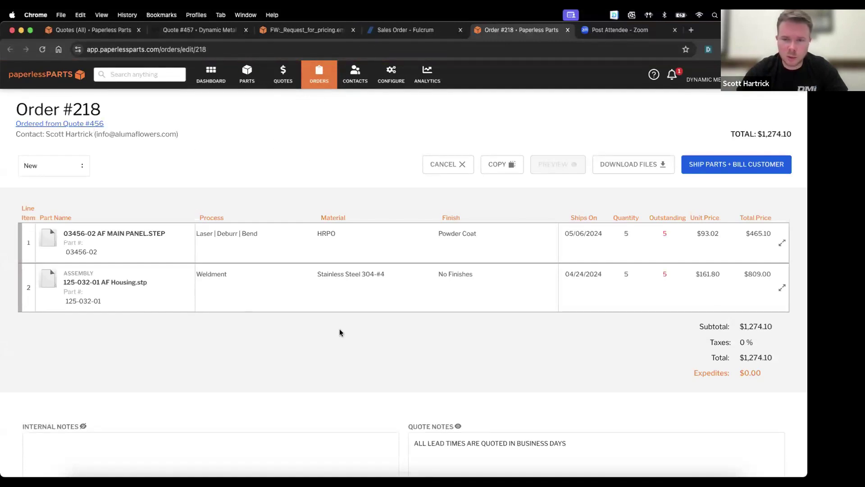
From Order #218, open its source Quote #456 and view the quote's ACTIONS menu
click(77, 124)
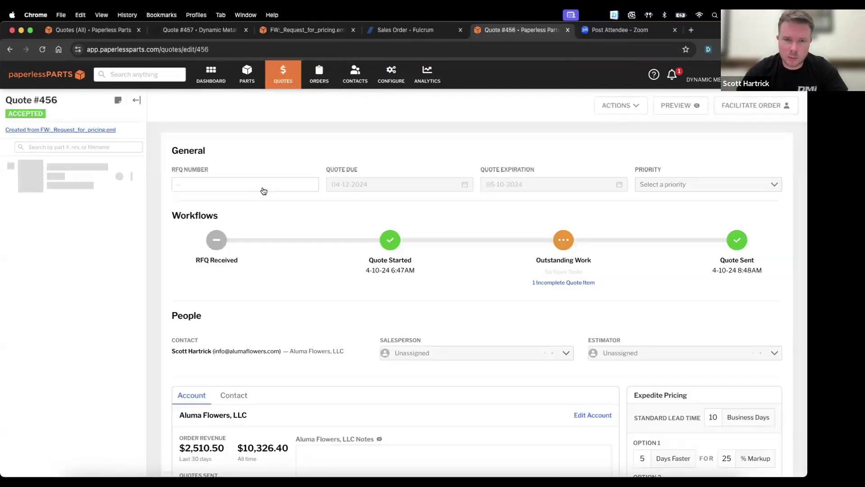
scroll(307, 227, down, 1)
scroll(307, 227, up, 1)
click(630, 107)
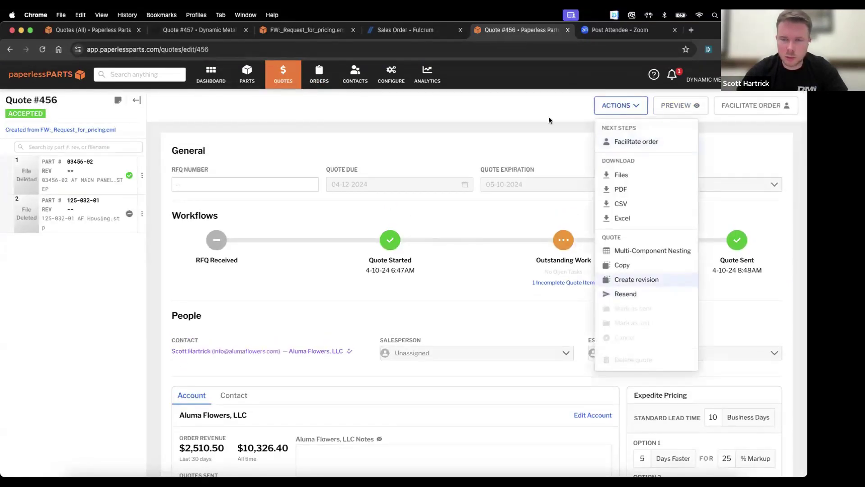
Back on sales order 2707 in Fulcrum, change its status from Draft to Ready for Approval
click(384, 31)
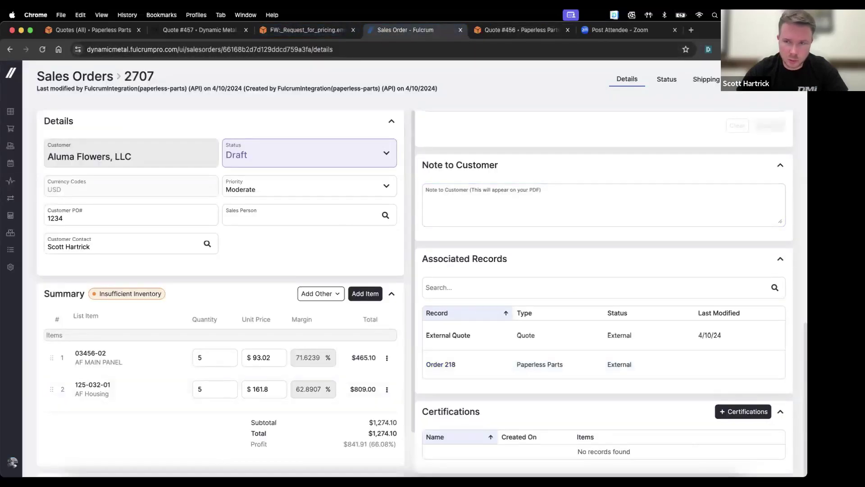
scroll(613, 244, up, 5)
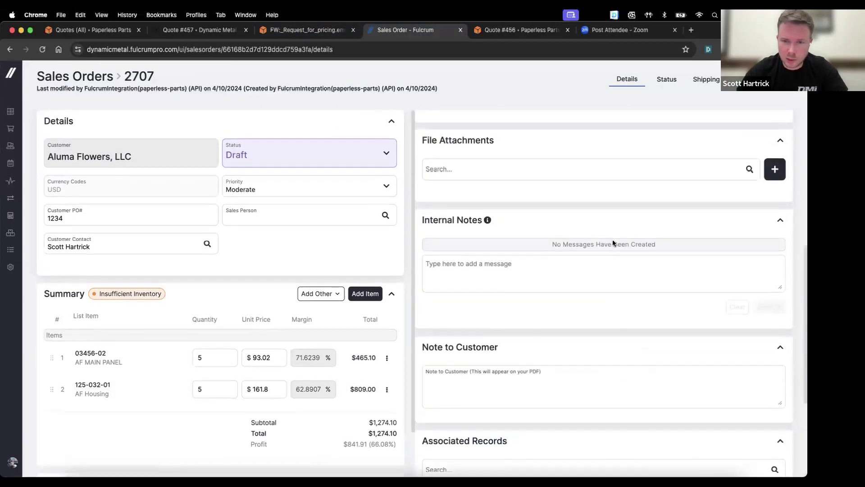
scroll(613, 244, up, 5)
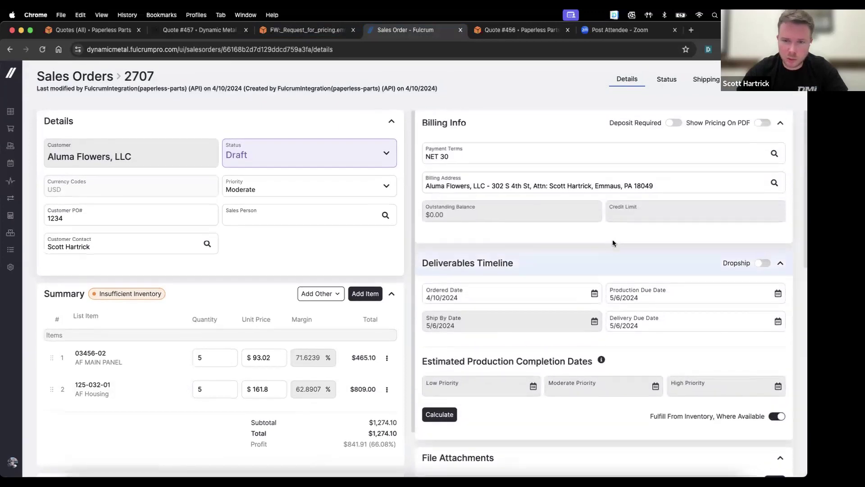
click(388, 156)
click(293, 173)
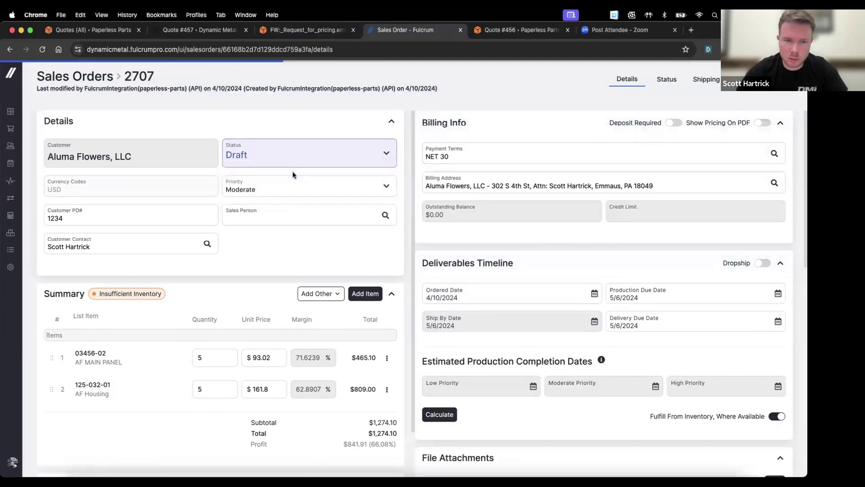